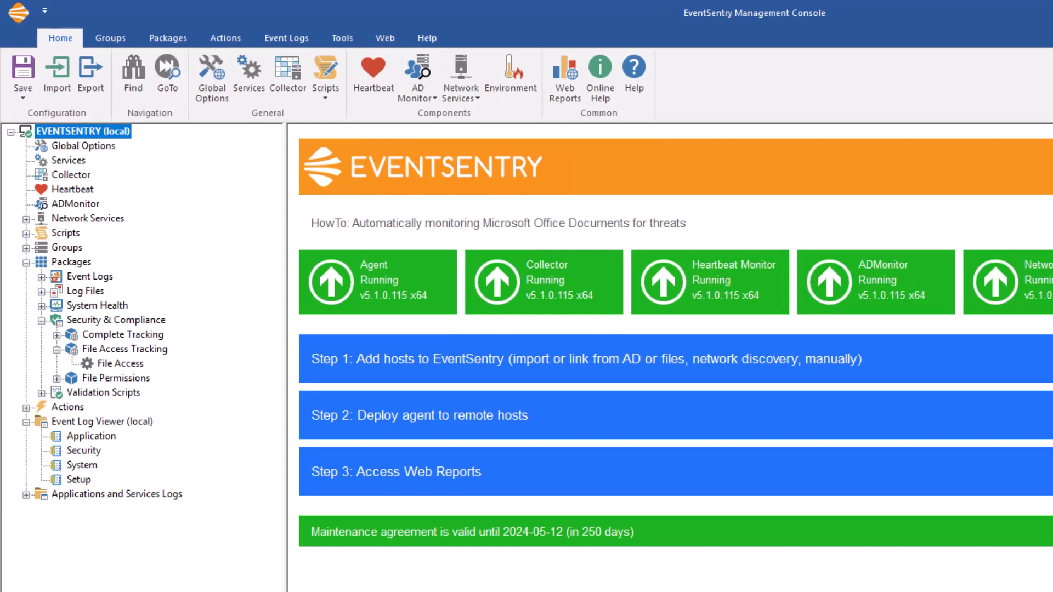
# Review the object types that can be added to the File Access Tracking package and open its File Access settings.
pyautogui.click(131, 351)
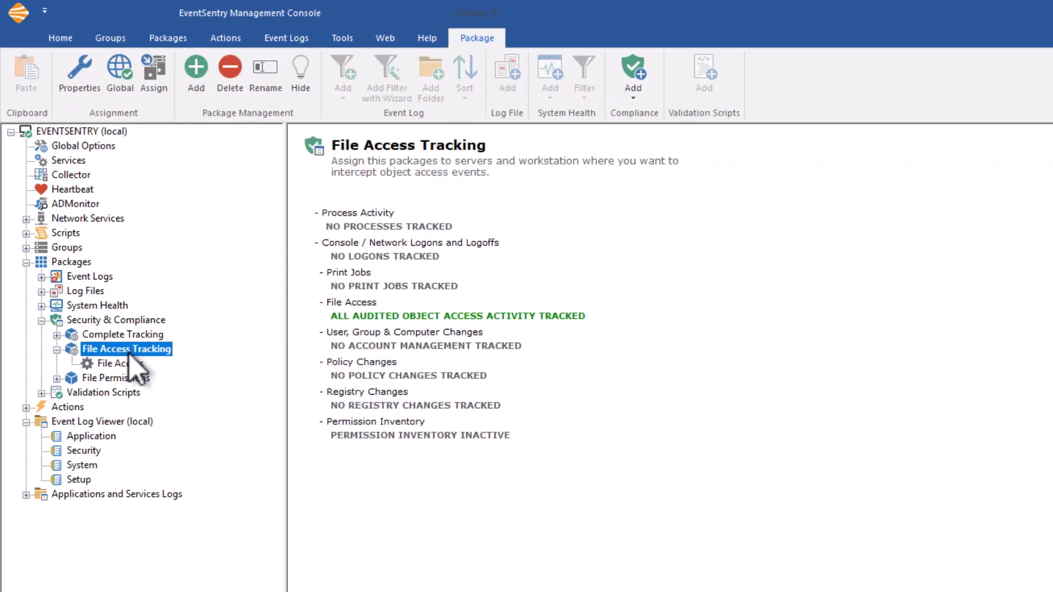
pyautogui.click(634, 94)
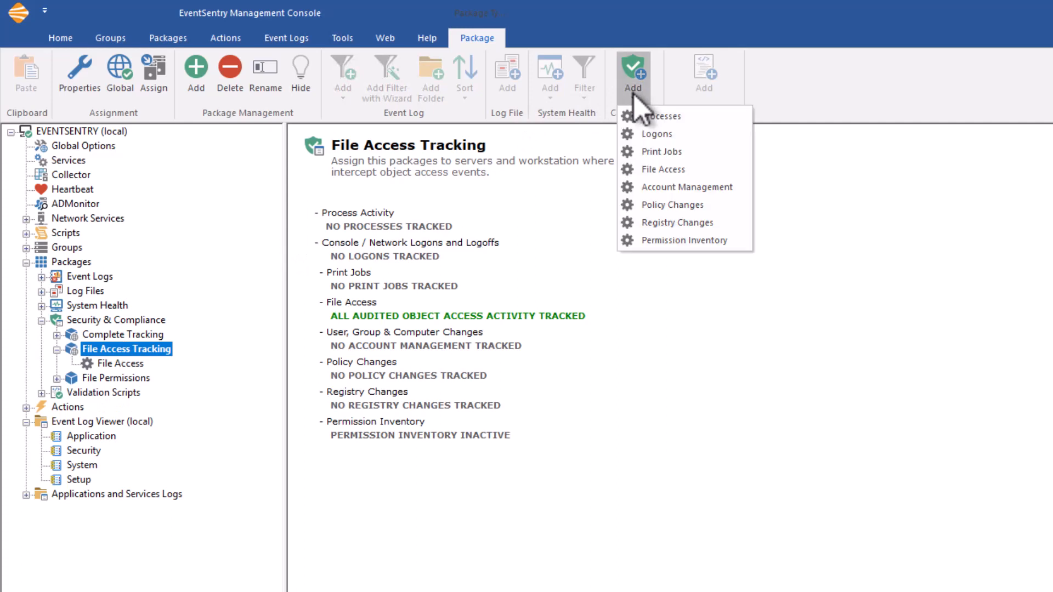
pyautogui.click(109, 364)
pyautogui.click(109, 365)
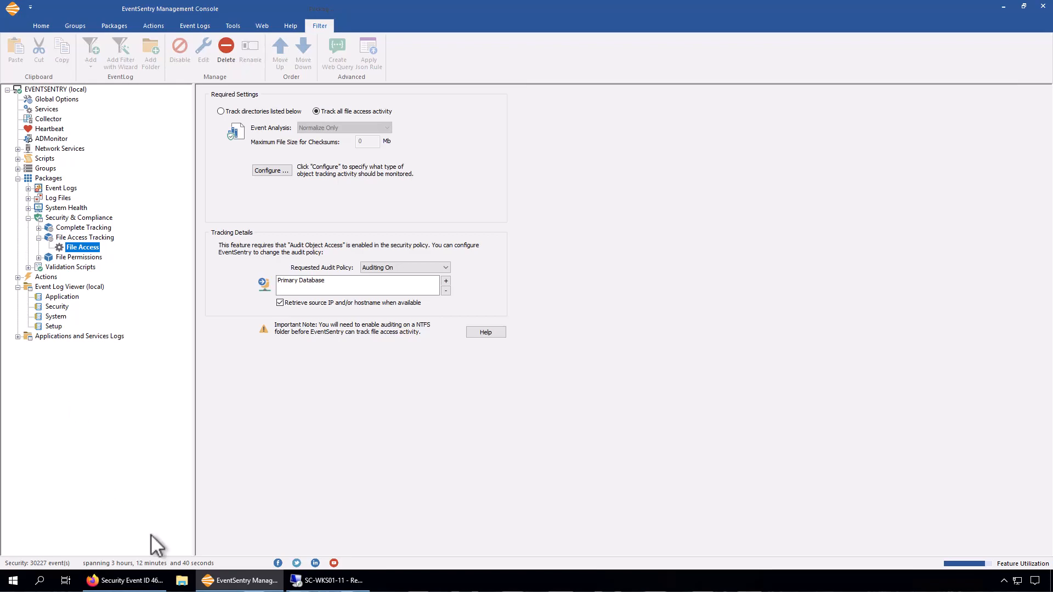
# Switch to Firefox and examine the audit category and subcategories listed for security event 4663.
pyautogui.click(143, 581)
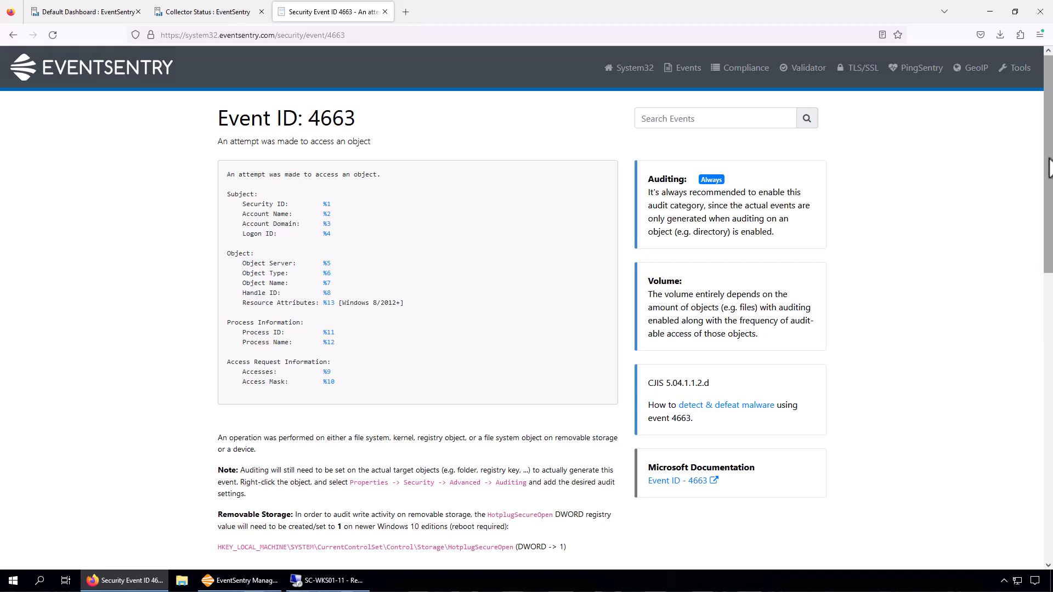
pyautogui.moveTo(1047, 172); pyautogui.dragTo(1027, 428)
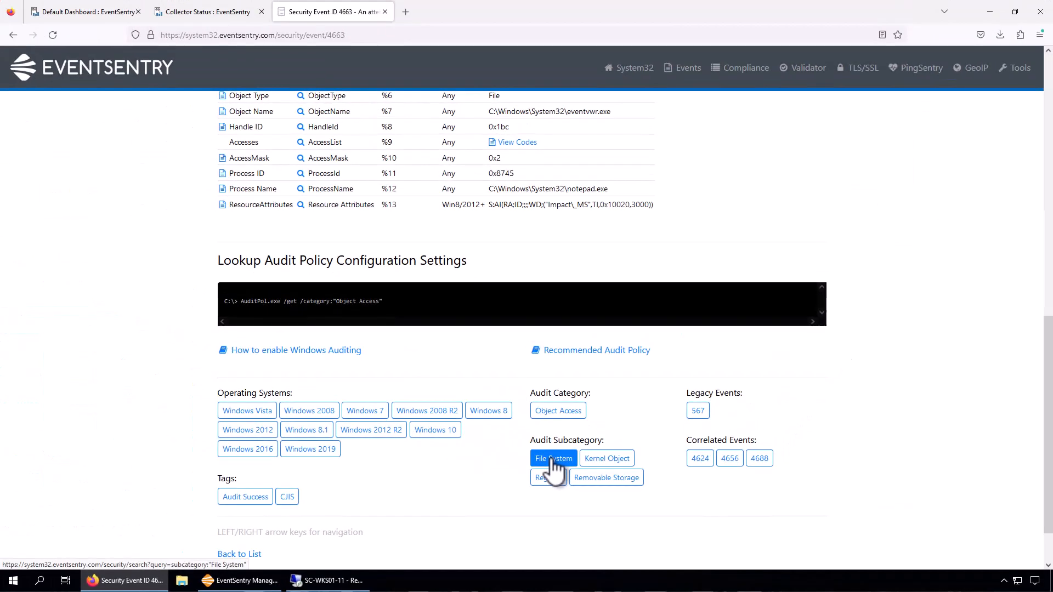
# Switch to File Explorer and open the properties of the File Share Test folder on Local Disk (C:).
pyautogui.click(182, 580)
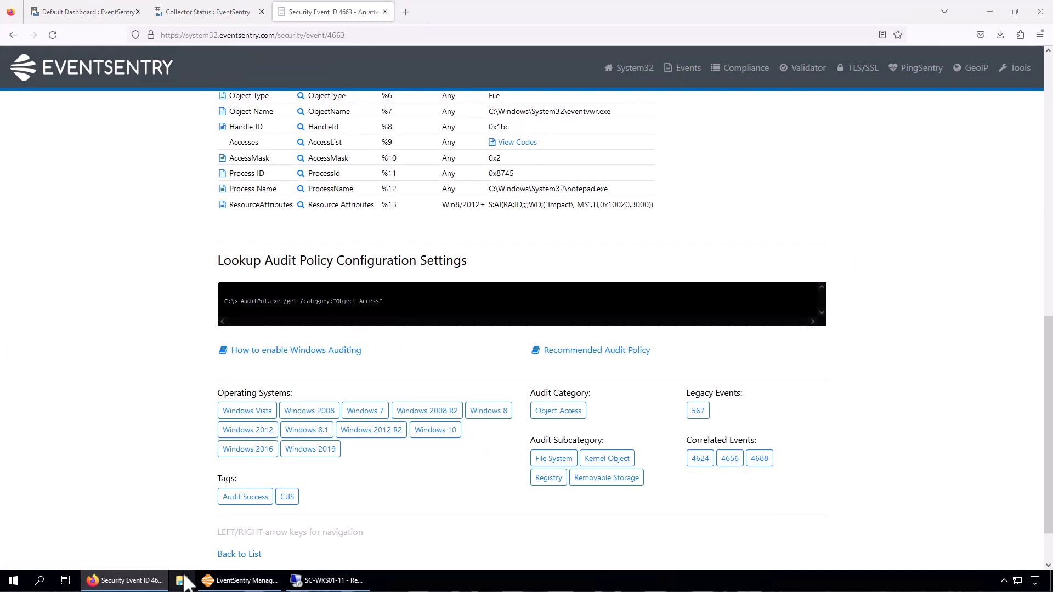
pyautogui.click(171, 438)
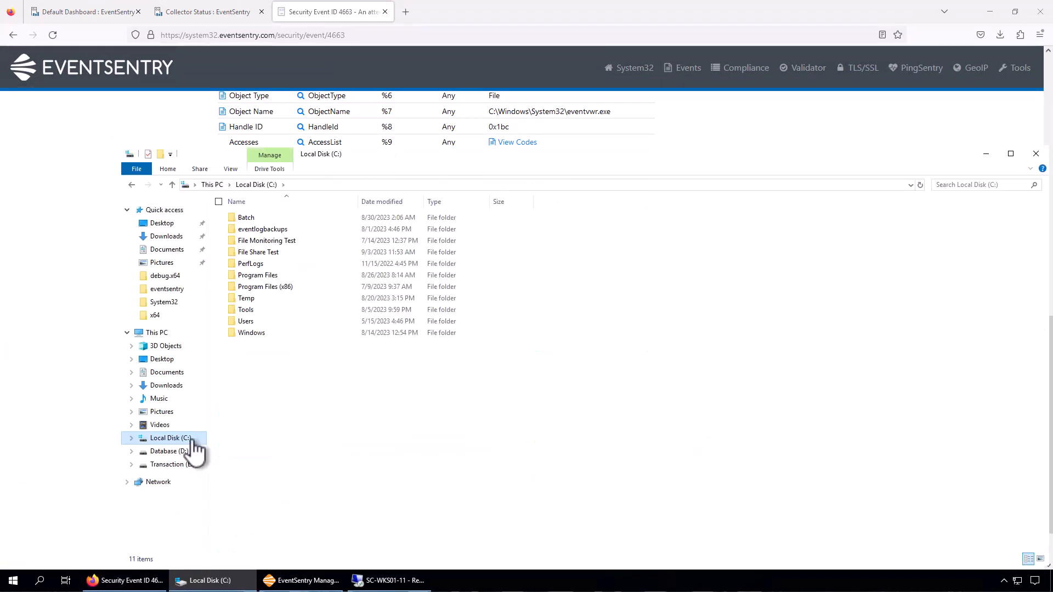
pyautogui.click(291, 240)
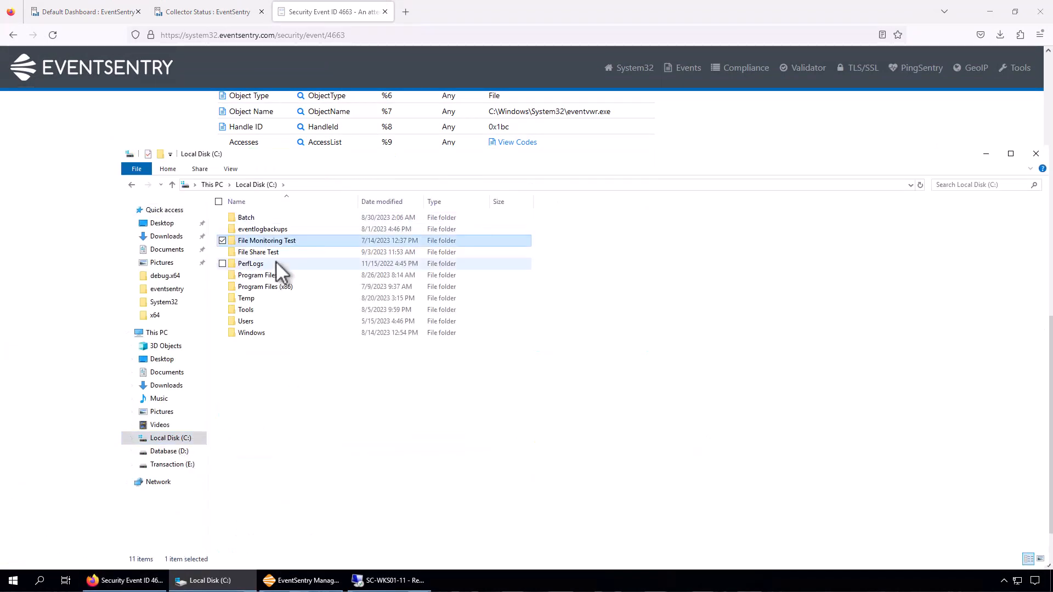
pyautogui.click(271, 255)
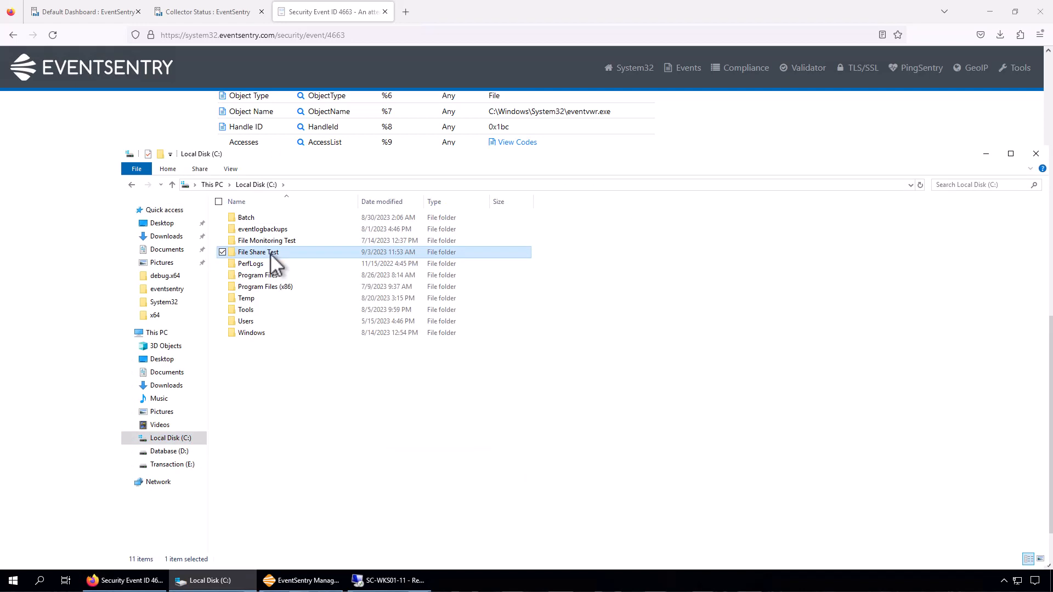
pyautogui.rightClick(271, 254)
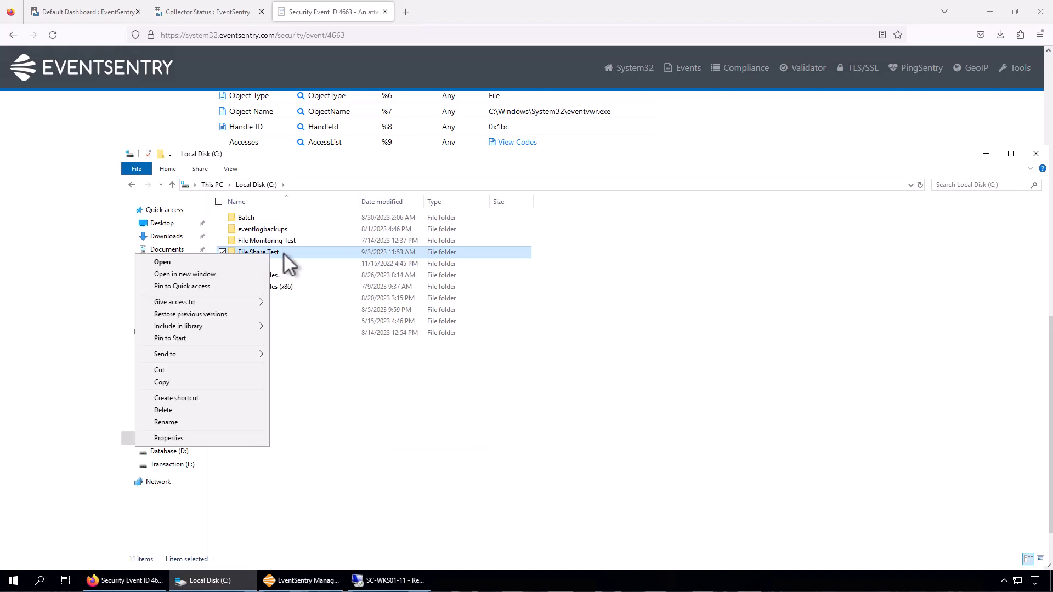
pyautogui.doubleClick(284, 253)
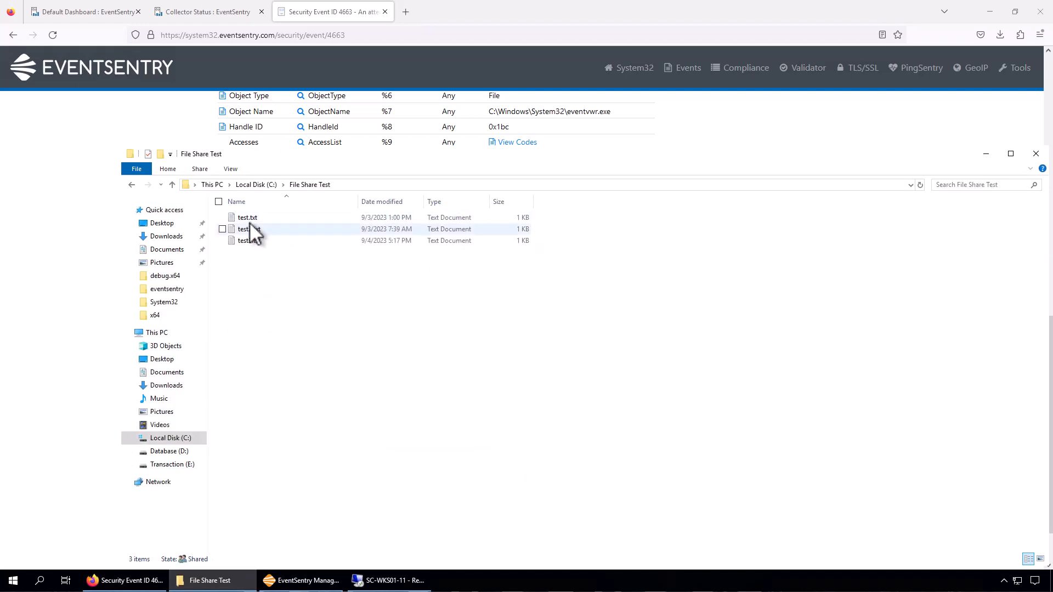
pyautogui.click(263, 185)
pyautogui.rightClick(257, 252)
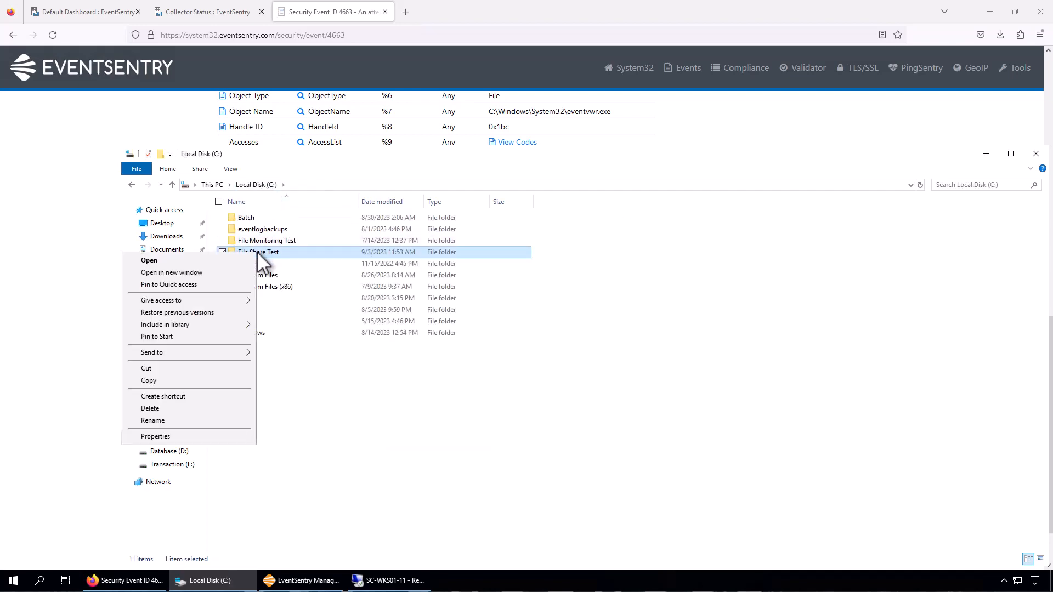
pyautogui.click(194, 434)
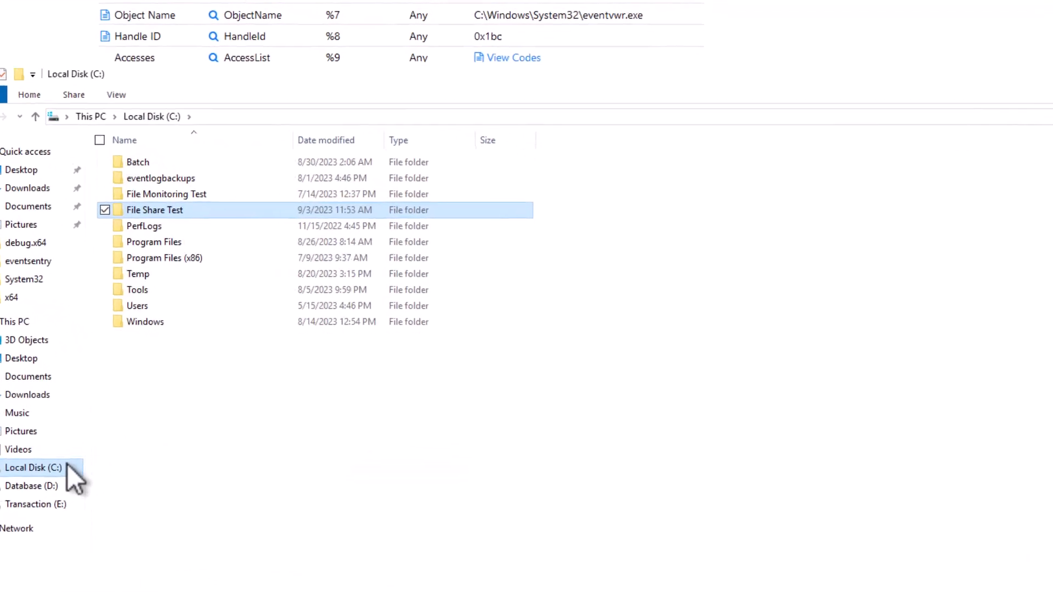
# Examine the advanced permissions of the Everyone auditing entry for File Share Test, and leave the advanced security settings without changes.
pyautogui.click(241, 241)
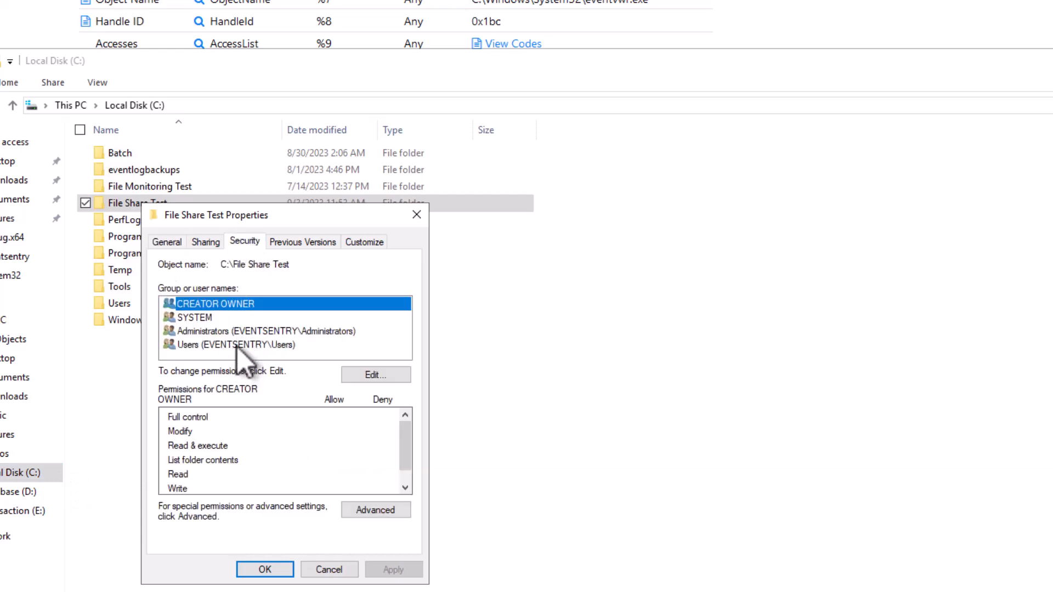
pyautogui.click(373, 509)
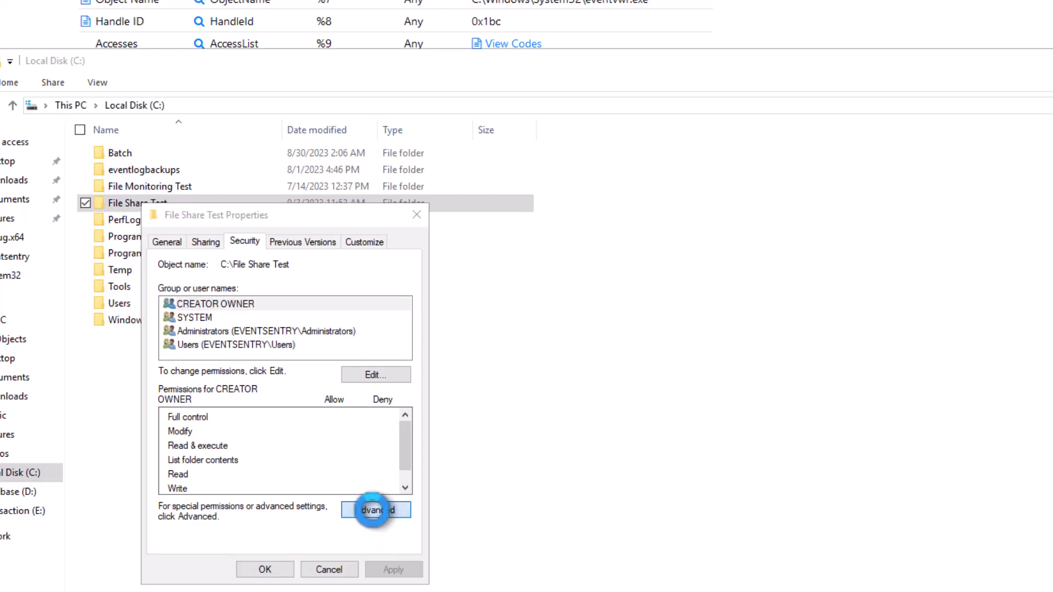
pyautogui.click(417, 141)
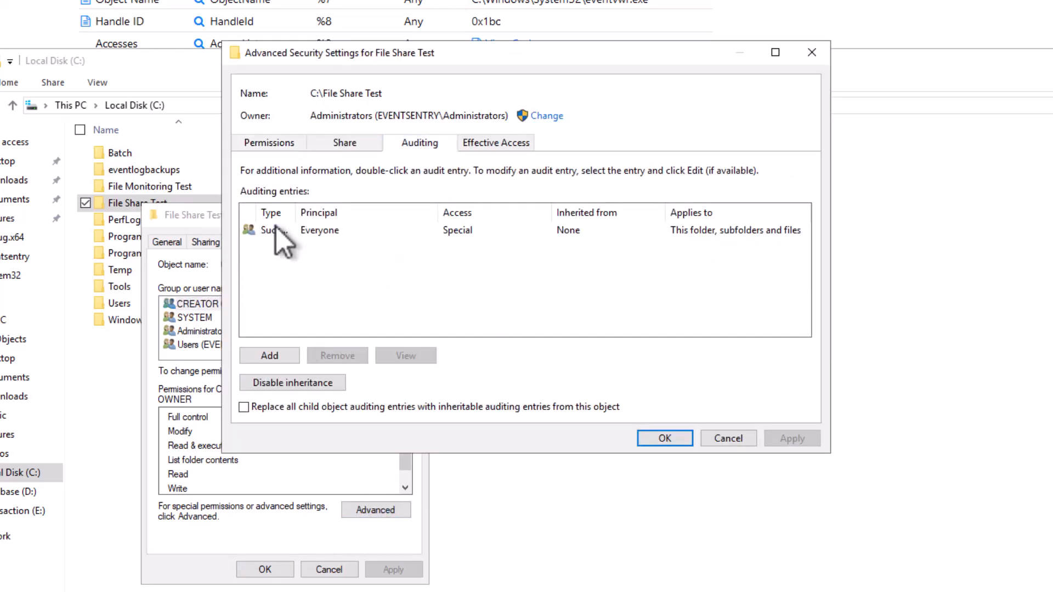
pyautogui.click(311, 233)
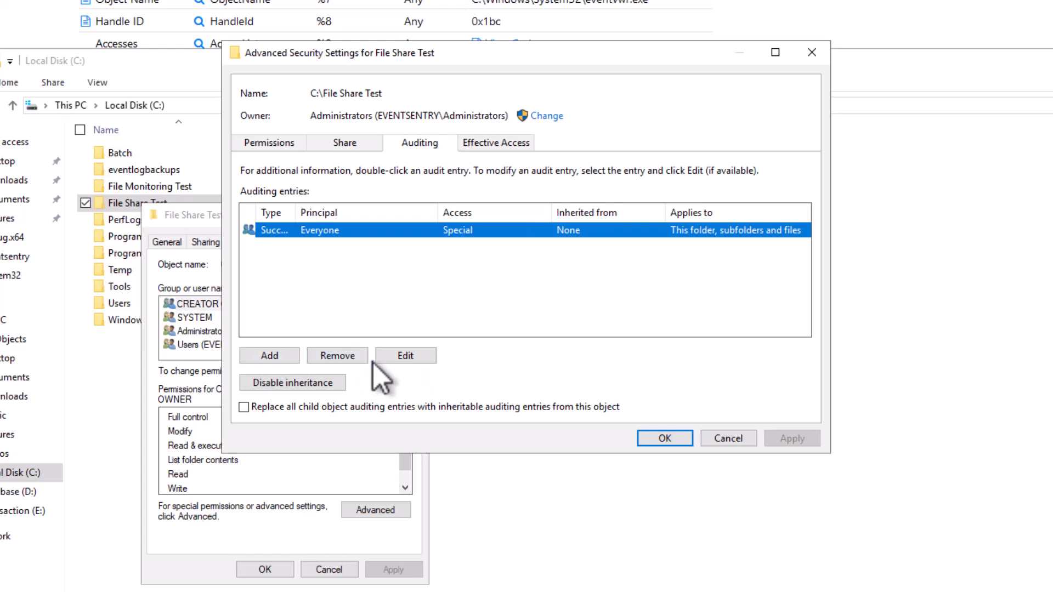
pyautogui.click(400, 354)
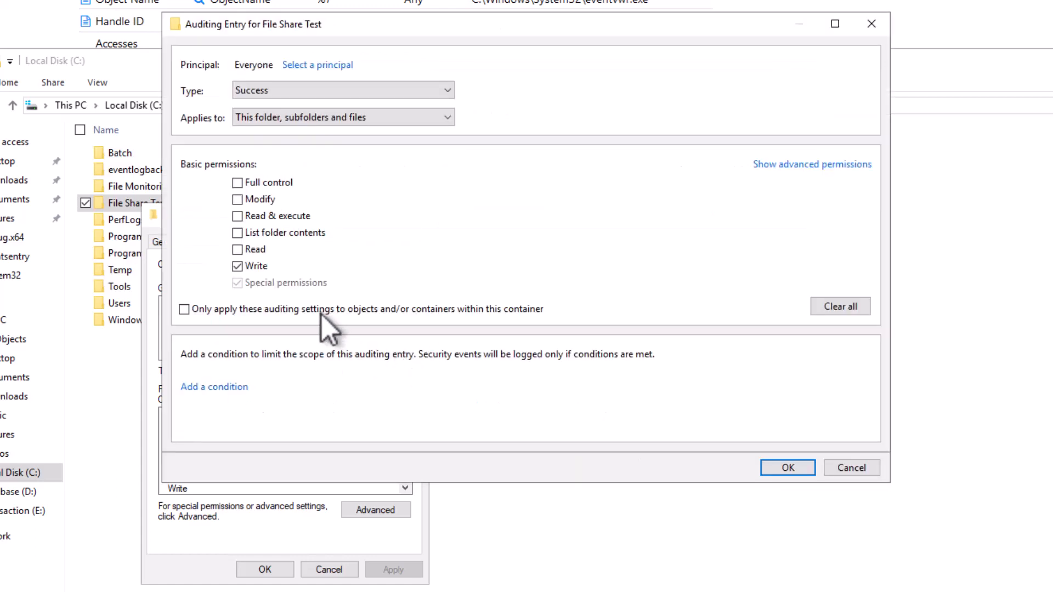
pyautogui.click(839, 165)
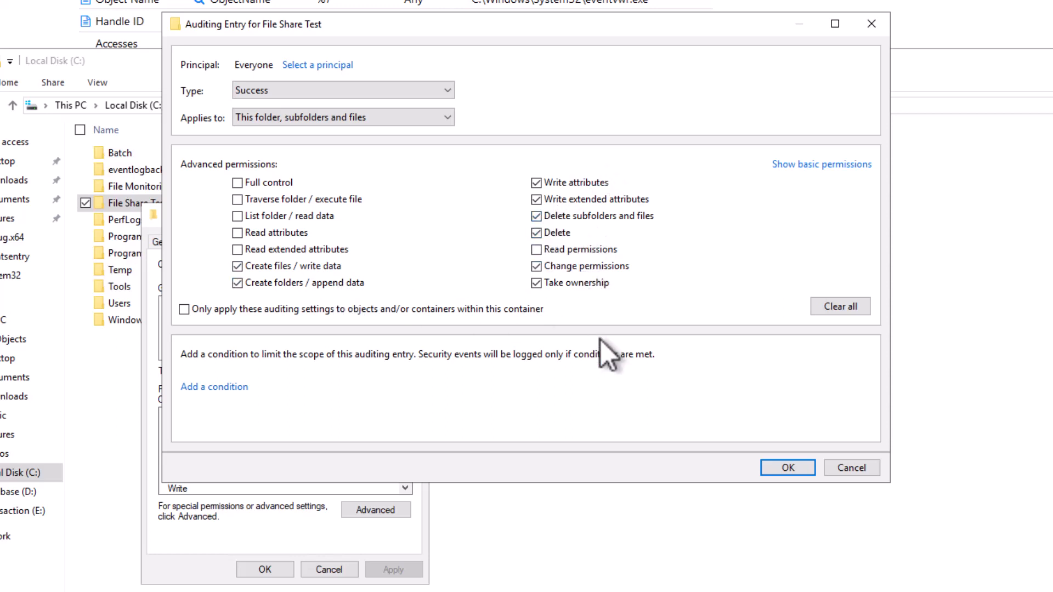
pyautogui.click(849, 467)
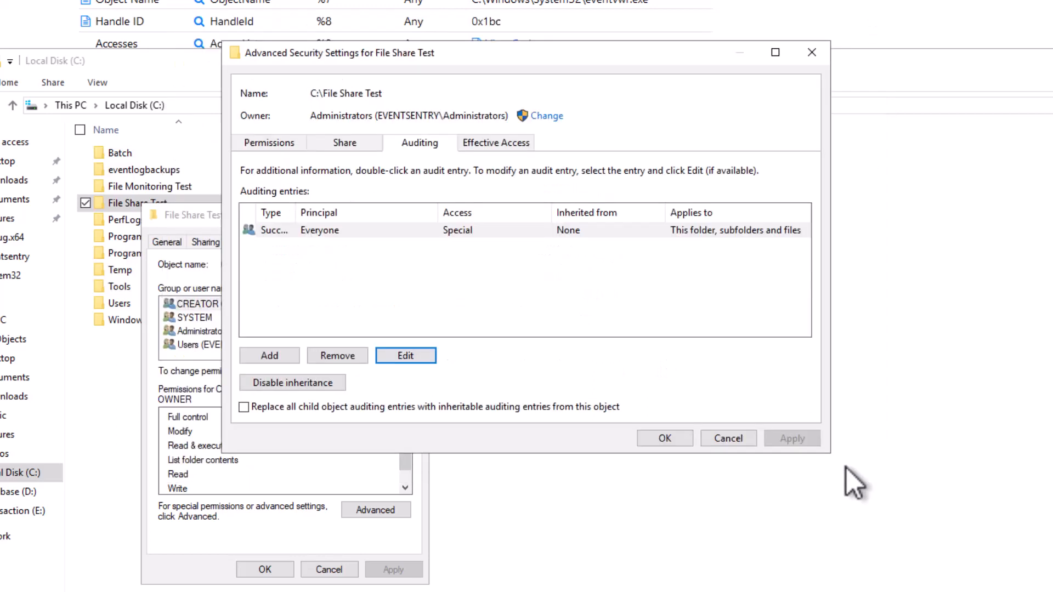
pyautogui.click(349, 235)
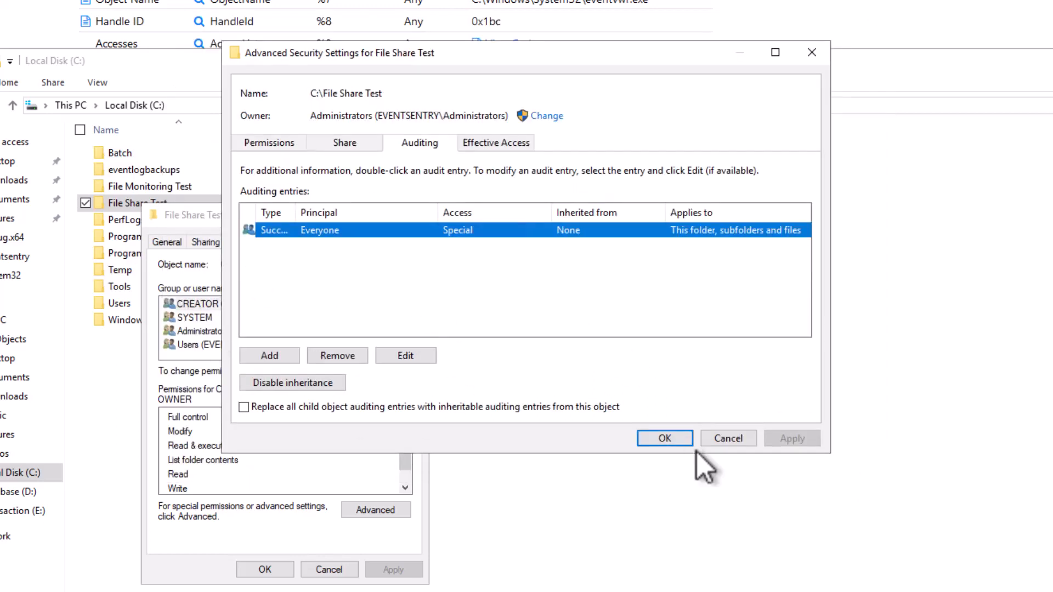
pyautogui.click(726, 437)
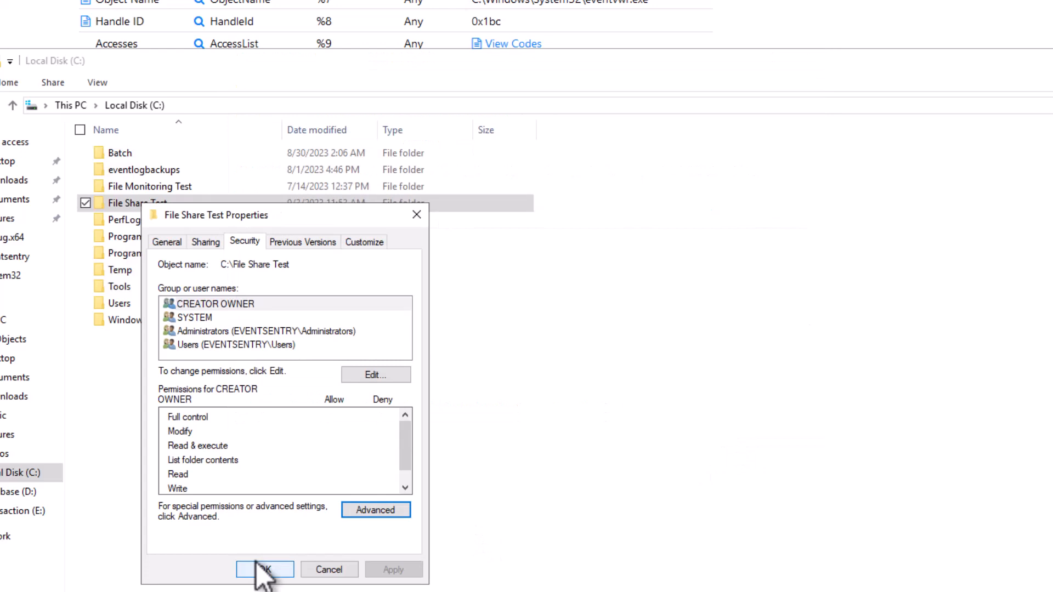
# Reopen the auditing entries of File Share Test to check the Everyone entry's type, and close the folder properties without changes.
pyautogui.click(362, 511)
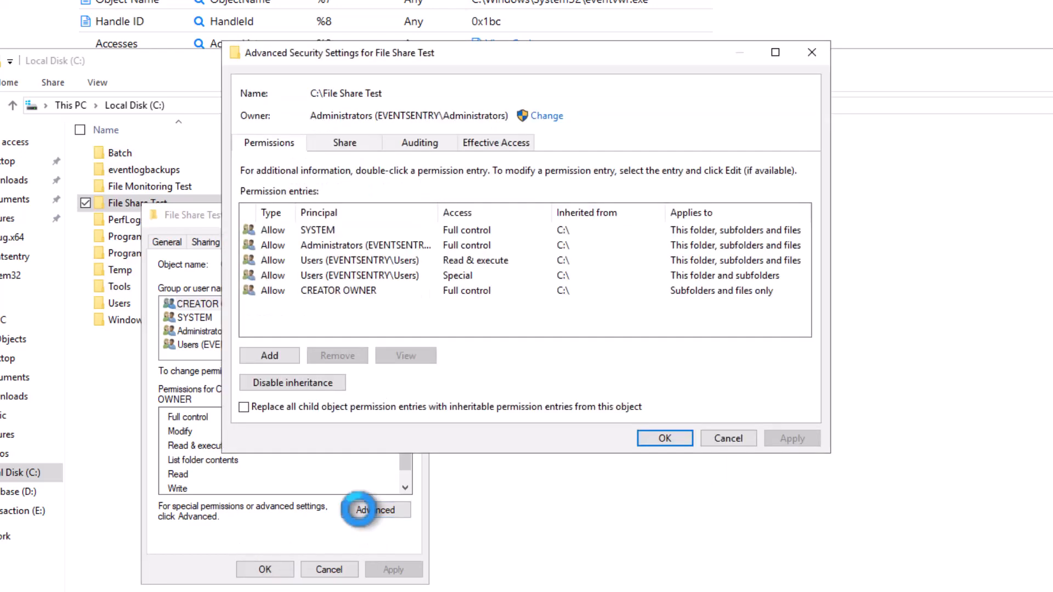
pyautogui.click(419, 145)
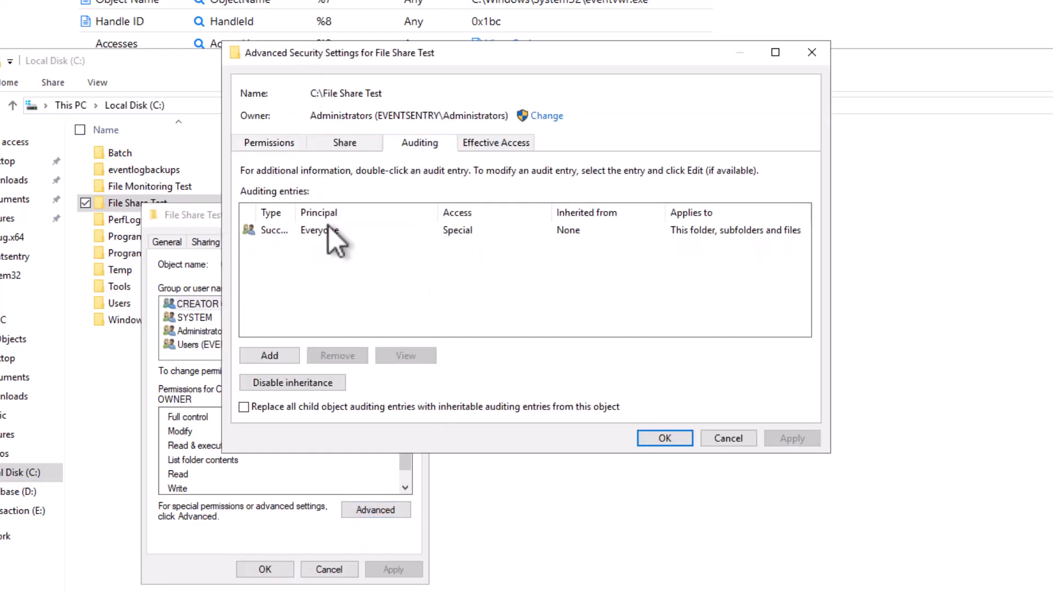
pyautogui.click(277, 235)
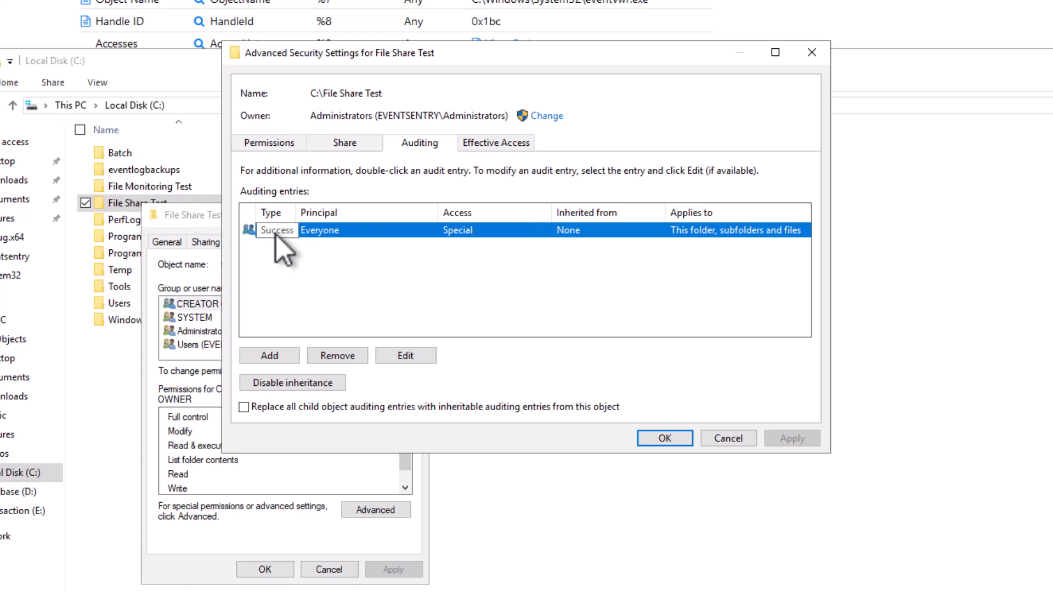
pyautogui.click(728, 438)
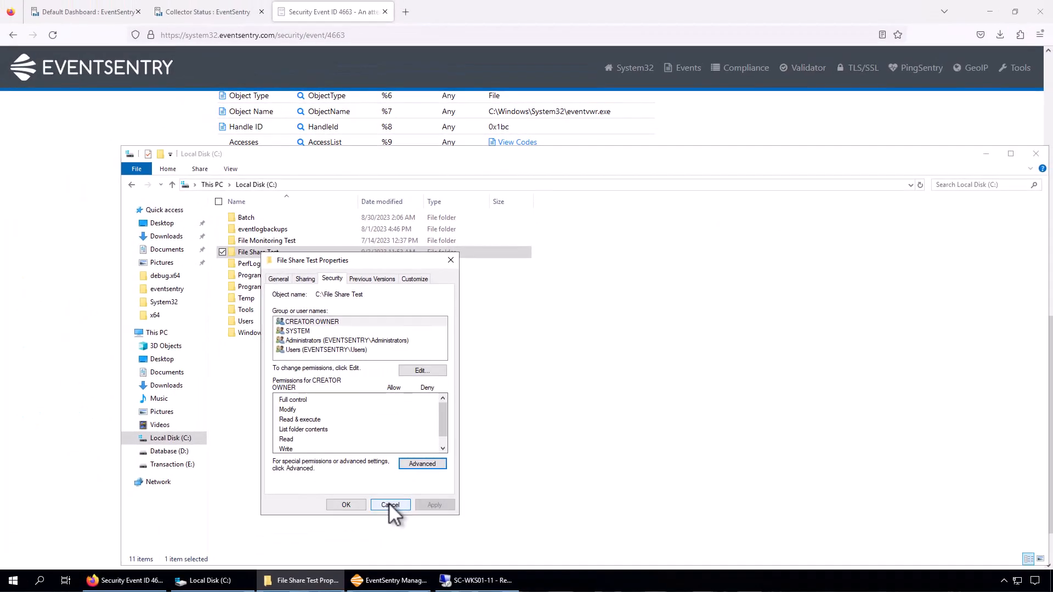
pyautogui.click(390, 505)
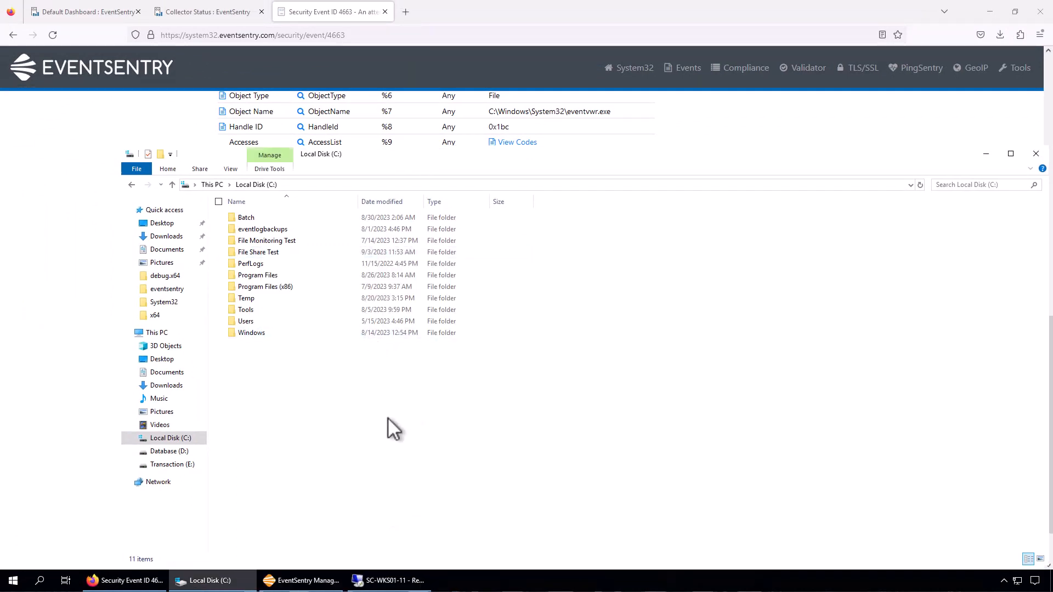
# Minimize the File Explorer window and switch back to the File Access settings in the EventSentry Management Console.
pyautogui.click(300, 251)
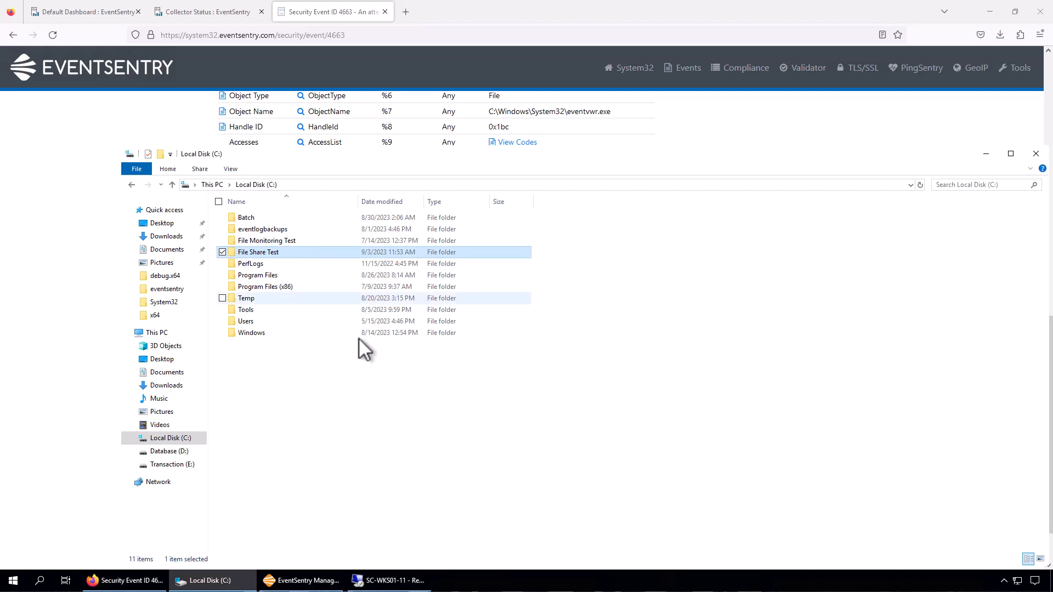
pyautogui.moveTo(303, 585)
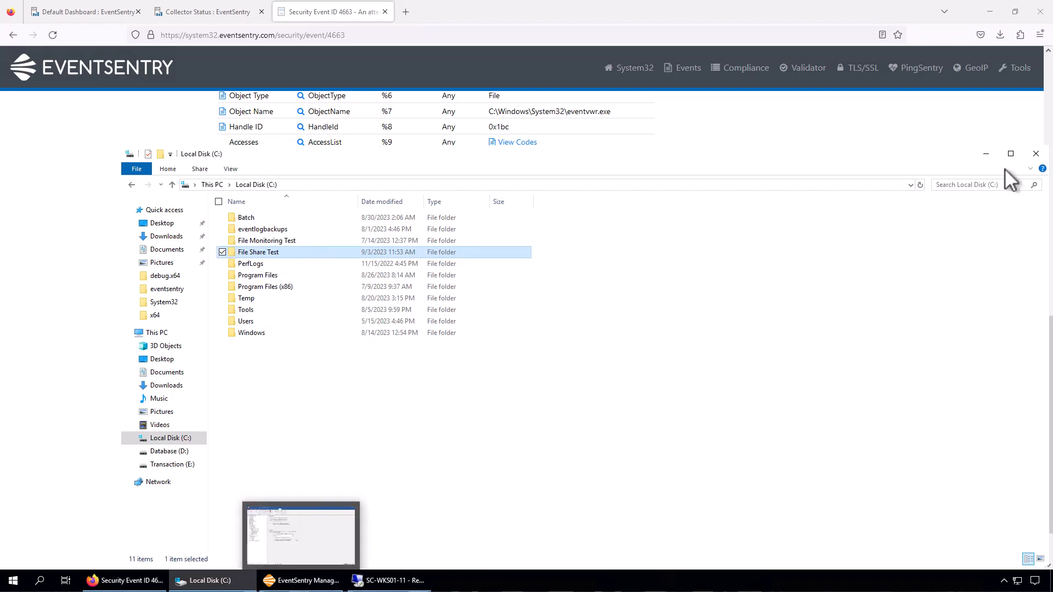
pyautogui.click(986, 153)
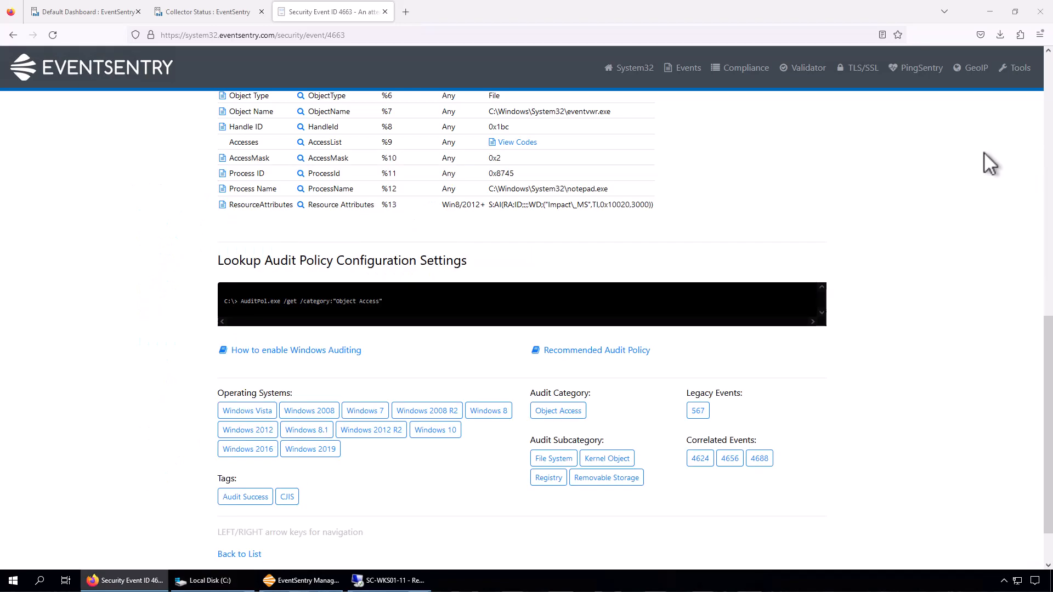
pyautogui.click(310, 580)
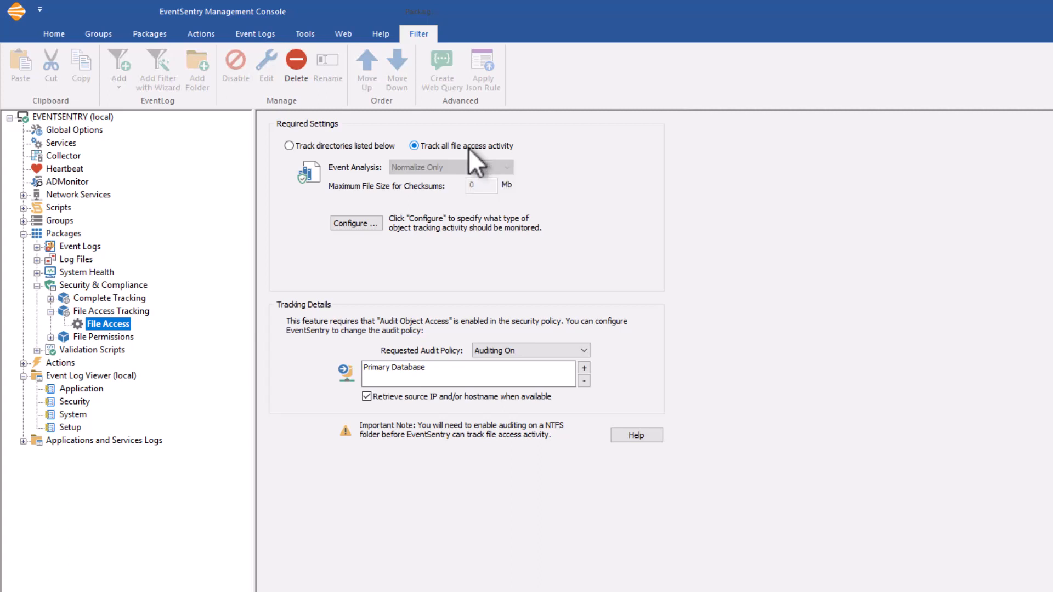
# Add *.tmp as an exclusion pattern in the file filter of the File Access monitoring options, and remove it again.
pyautogui.click(377, 225)
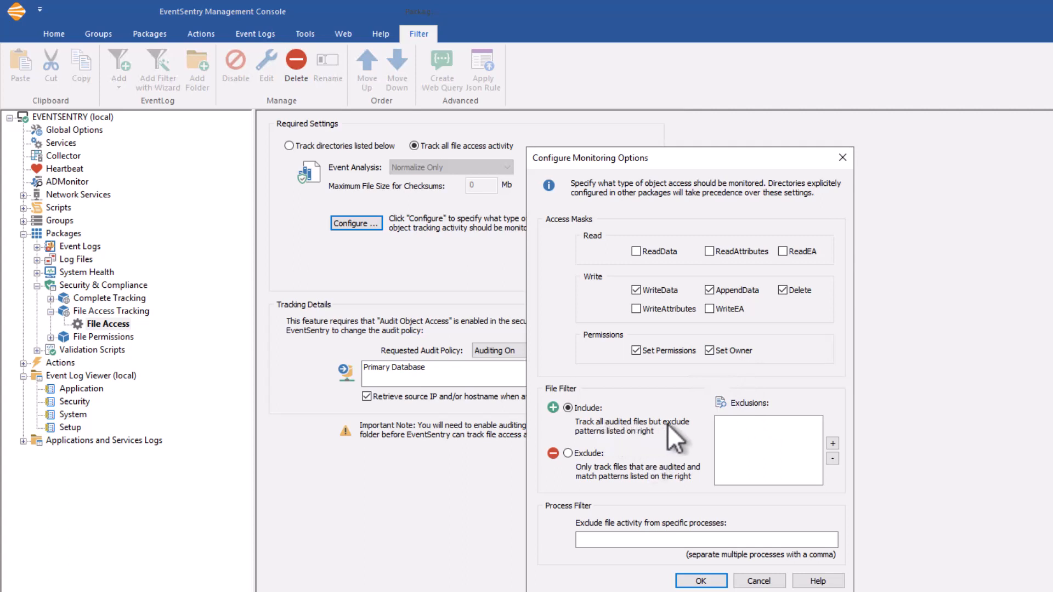
pyautogui.click(832, 443)
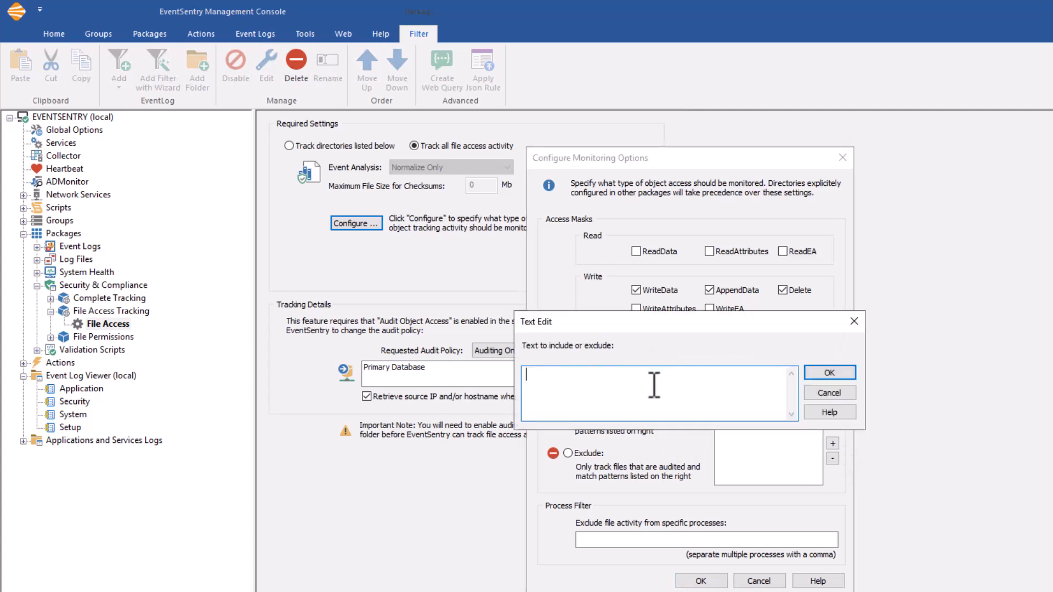
pyautogui.write('*.tmp')
pyautogui.press('Return')
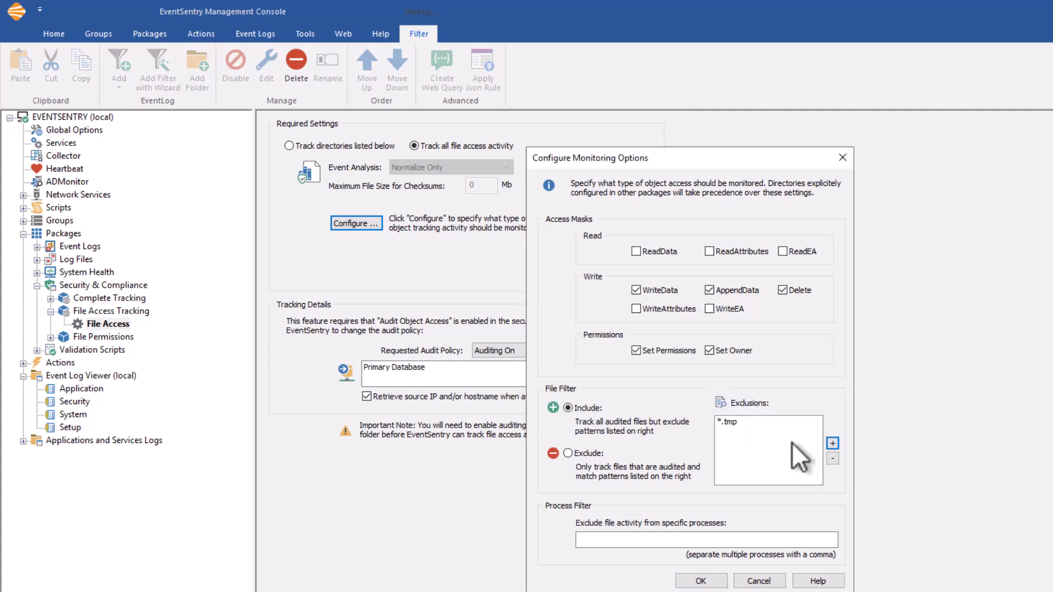
pyautogui.click(755, 422)
pyautogui.click(832, 458)
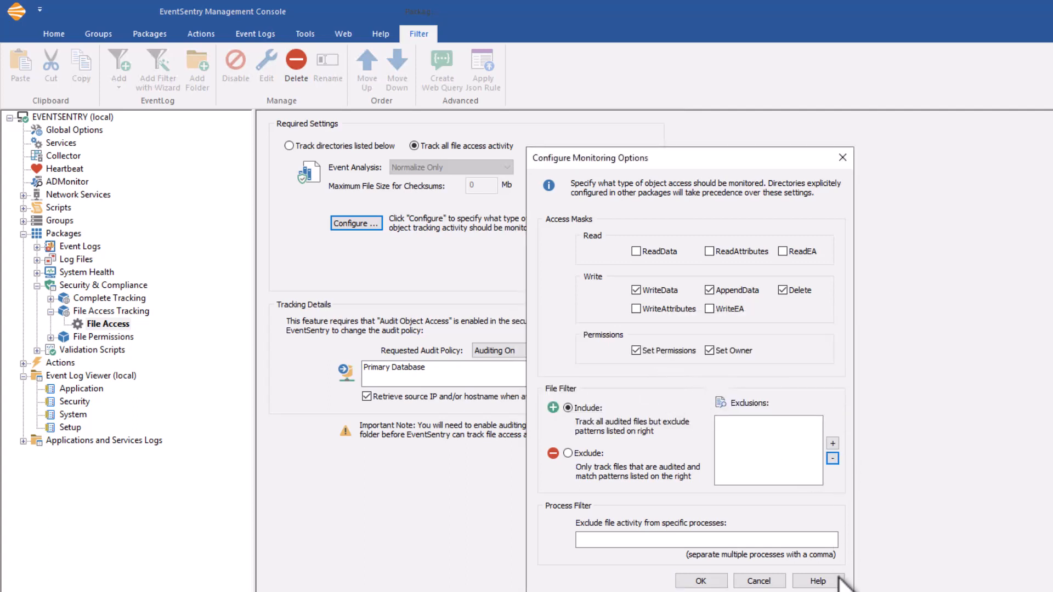
# Enter myprocess.exe,myotherprocess.exe as processes excluded from file activity tracking, clear the entry again, and cancel the monitoring options.
pyautogui.click(707, 540)
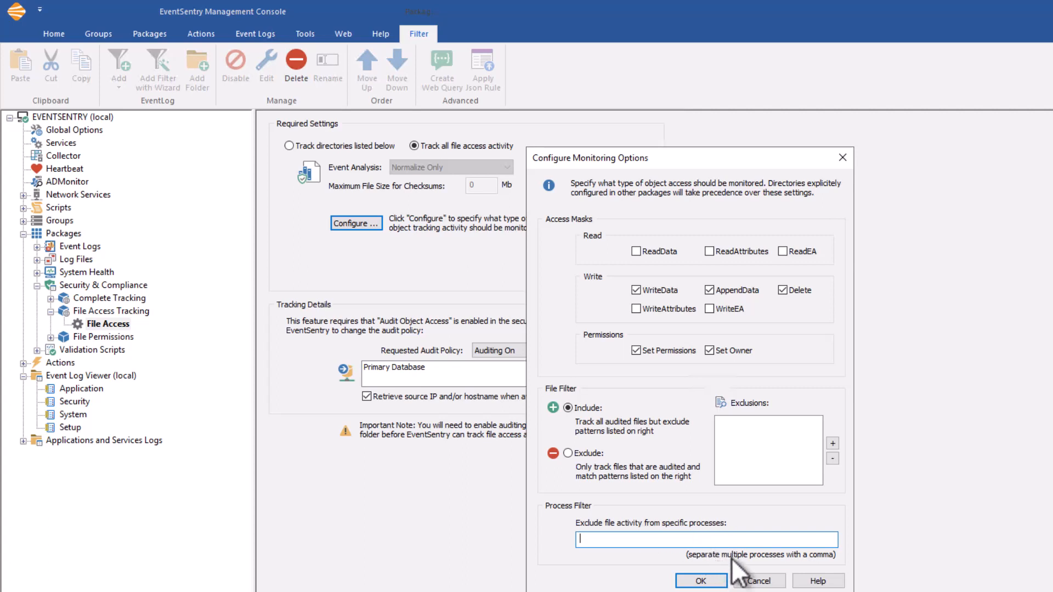
pyautogui.write('myprocess.exe,myotherprocess.exe')
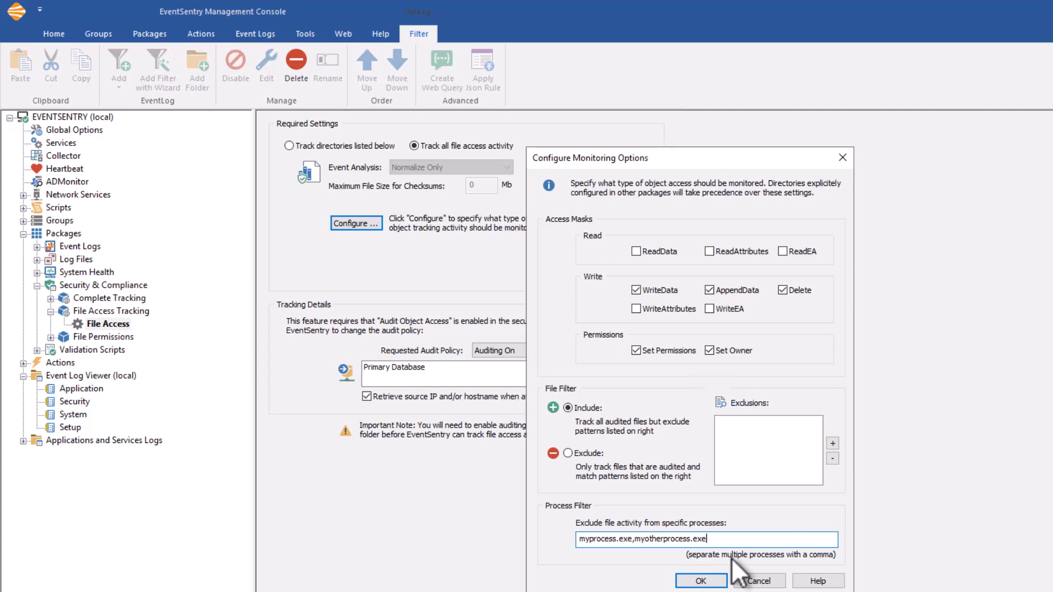
pyautogui.hotkey('ctrl', 'a')
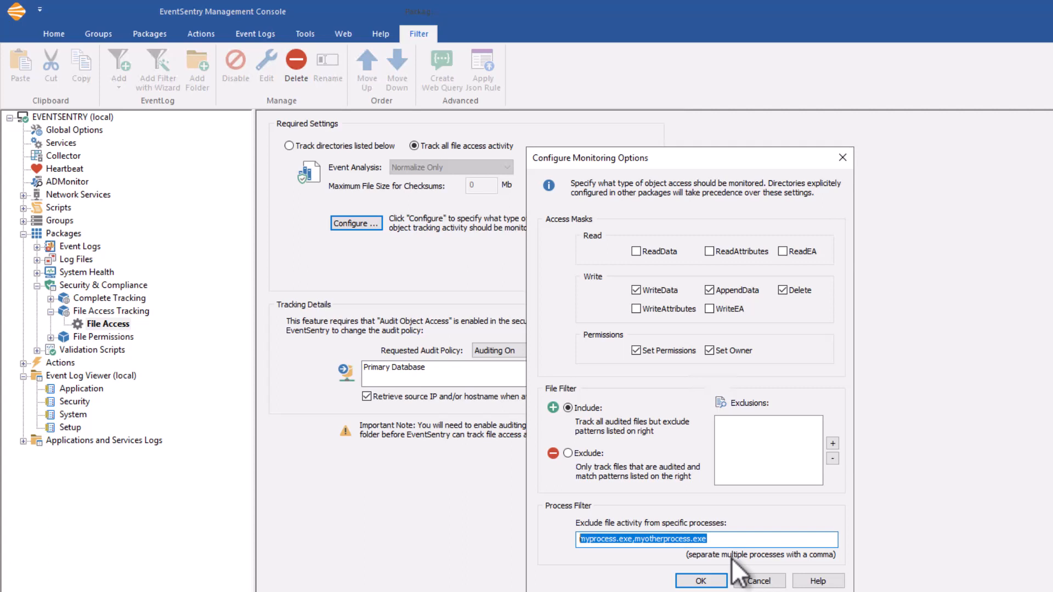
pyautogui.press('BackSpace')
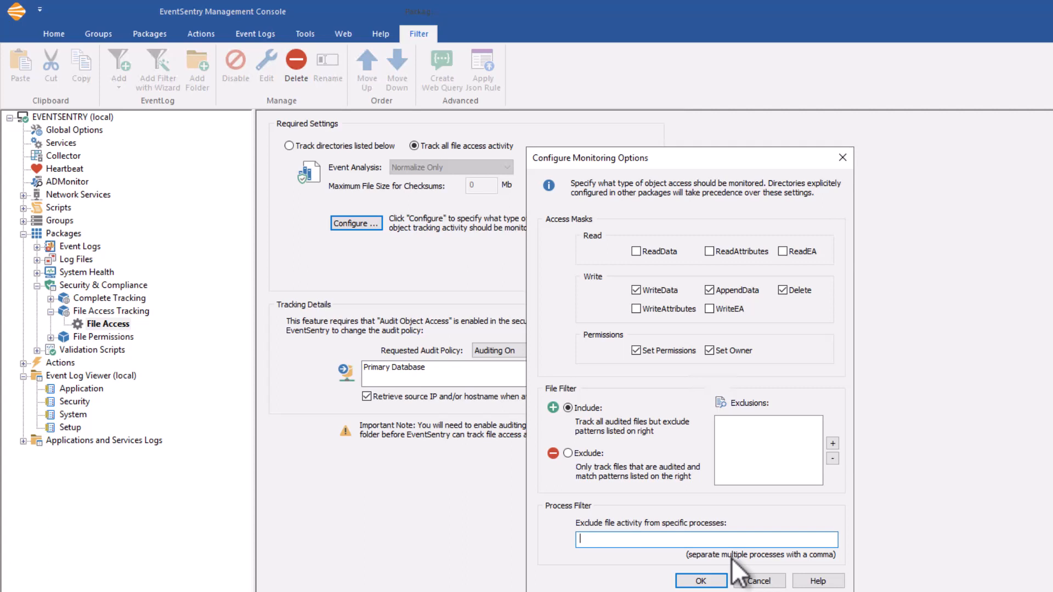
pyautogui.click(757, 580)
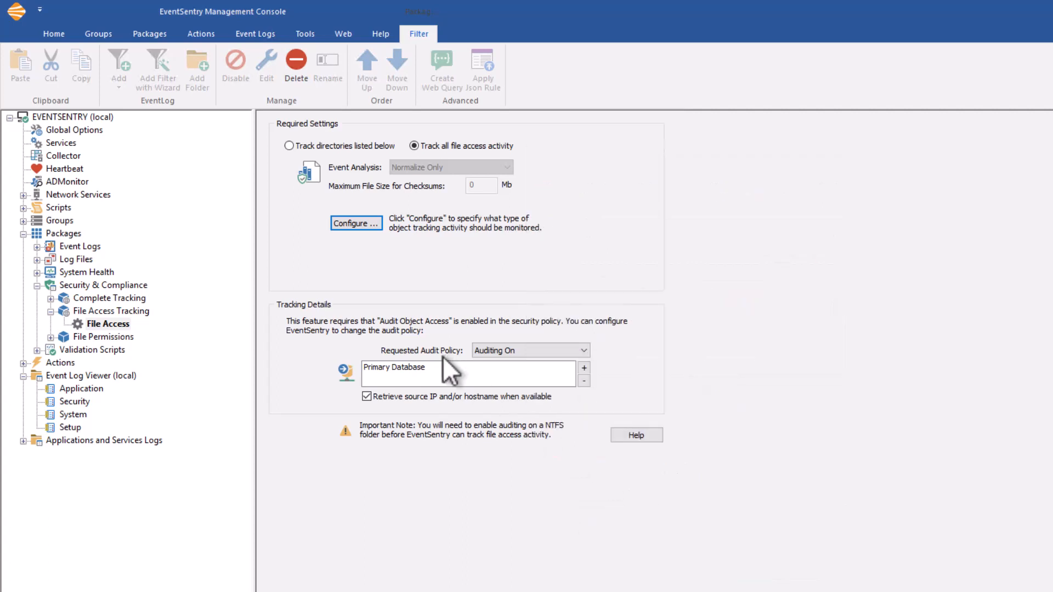
# Examine the Primary Database destination, the requested audit policy choices and the source IP/hostname retrieval setting in the tracking details.
pyautogui.click(416, 368)
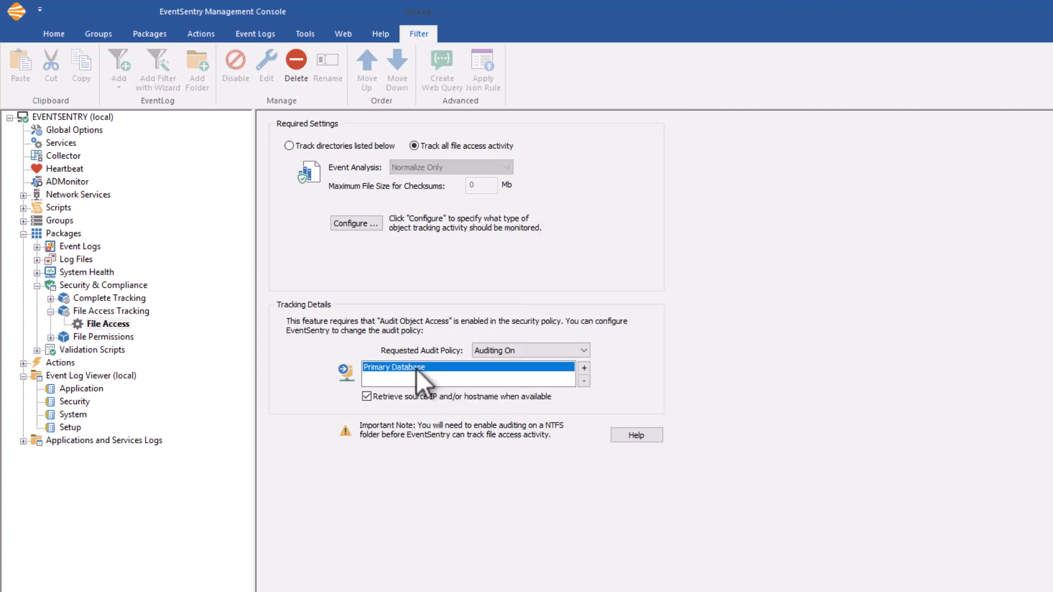
pyautogui.click(528, 349)
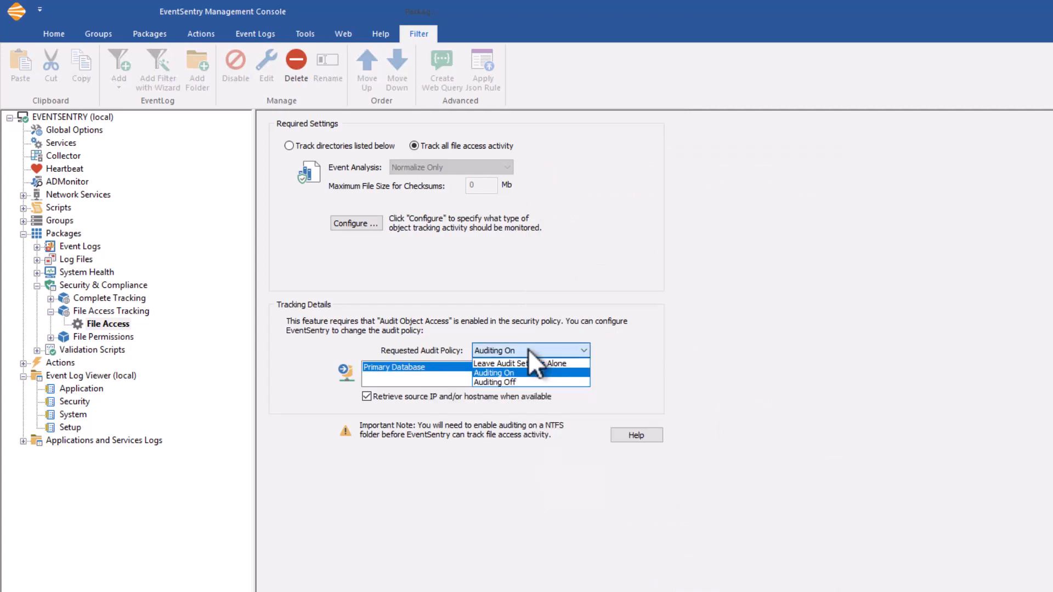
pyautogui.click(528, 349)
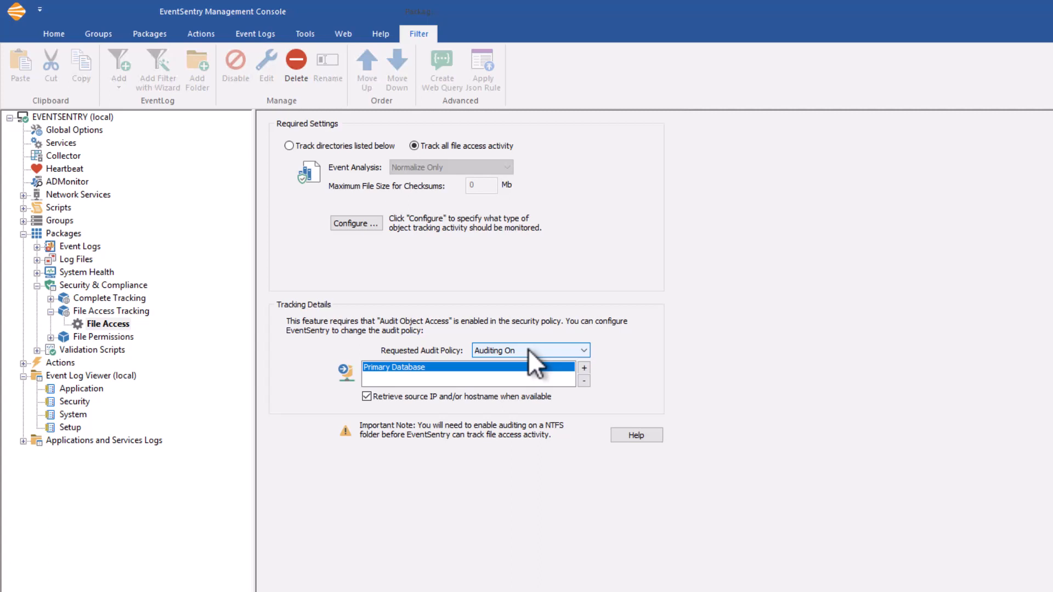
pyautogui.moveTo(505, 352)
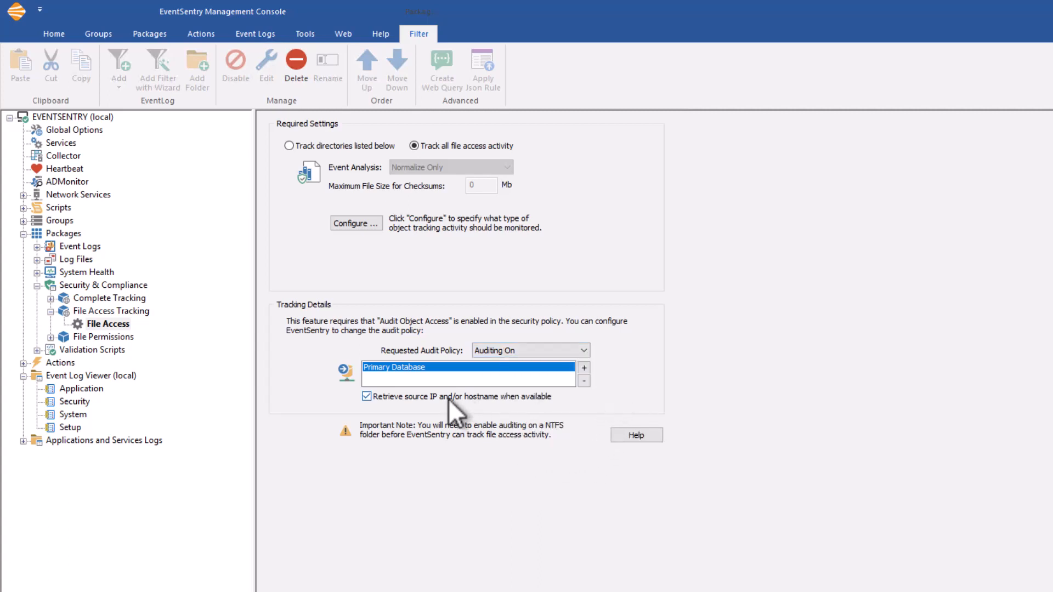
pyautogui.moveTo(439, 397)
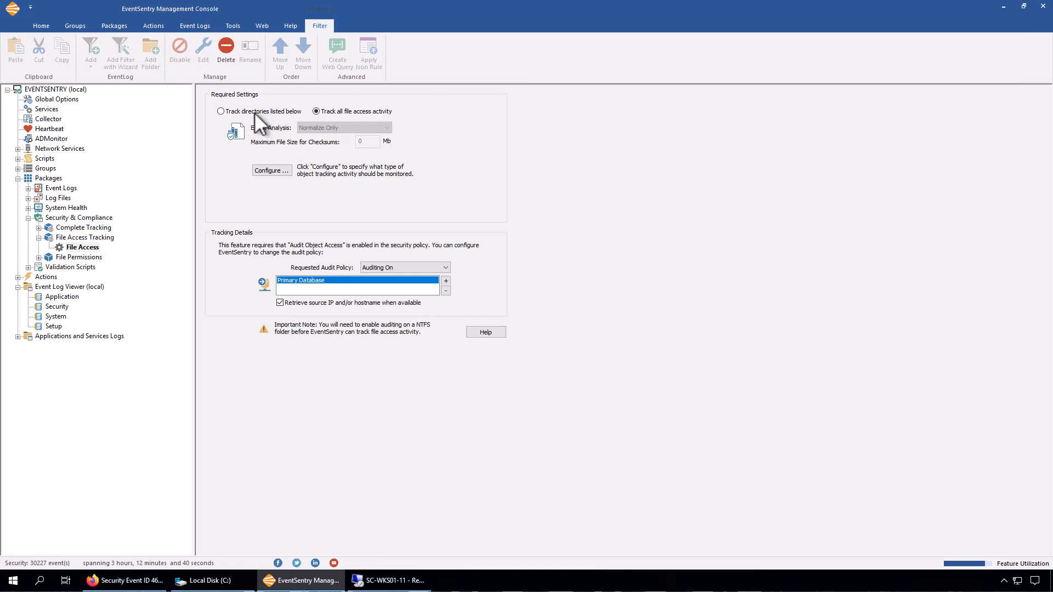
# Switch to the EventSentry web reports in Firefox and open the File Access feature under Security & Compliance.
pyautogui.click(133, 583)
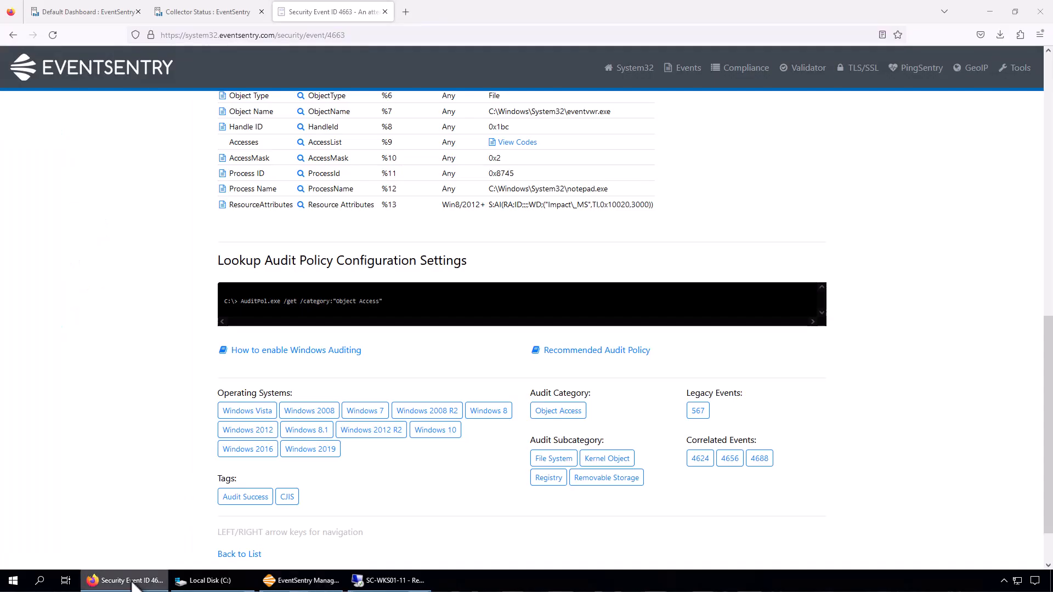
pyautogui.click(76, 12)
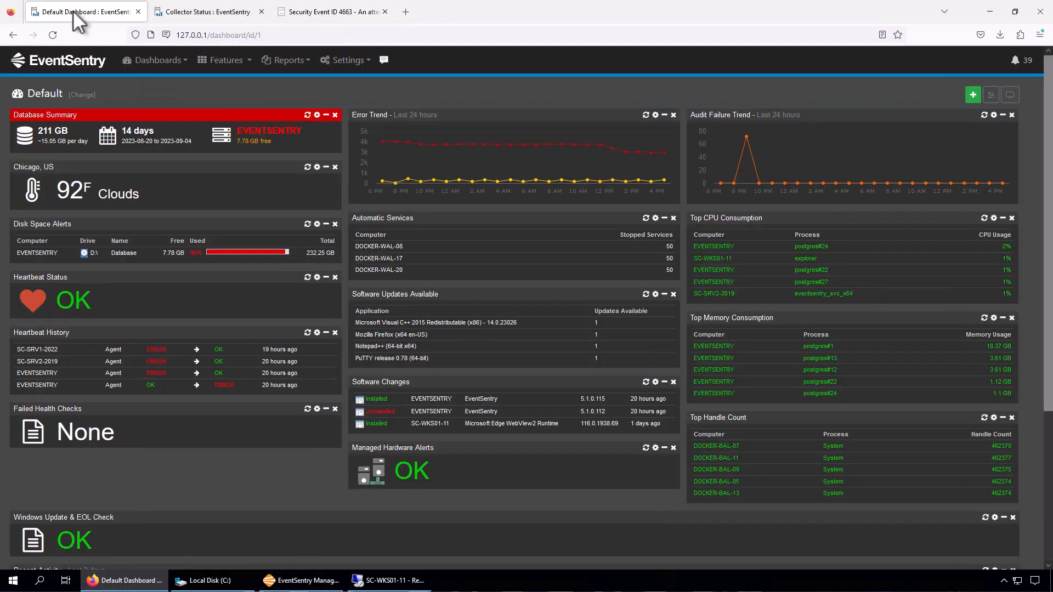
pyautogui.click(230, 65)
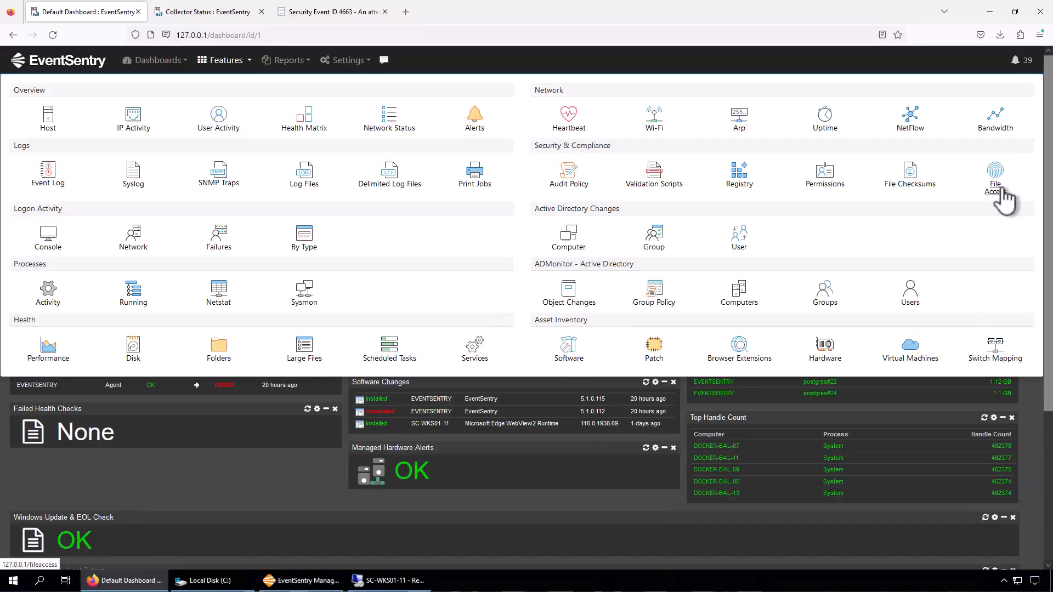
pyautogui.click(1001, 190)
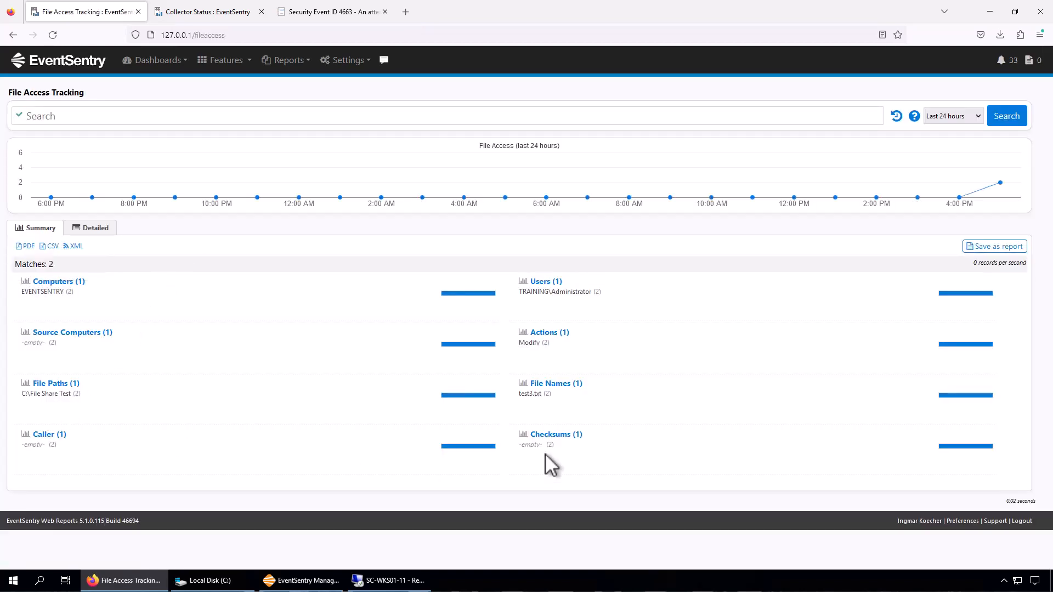
# Review the file access summary, and show the detailed records to examine their Caller values.
pyautogui.moveTo(530, 396)
pyautogui.click(93, 229)
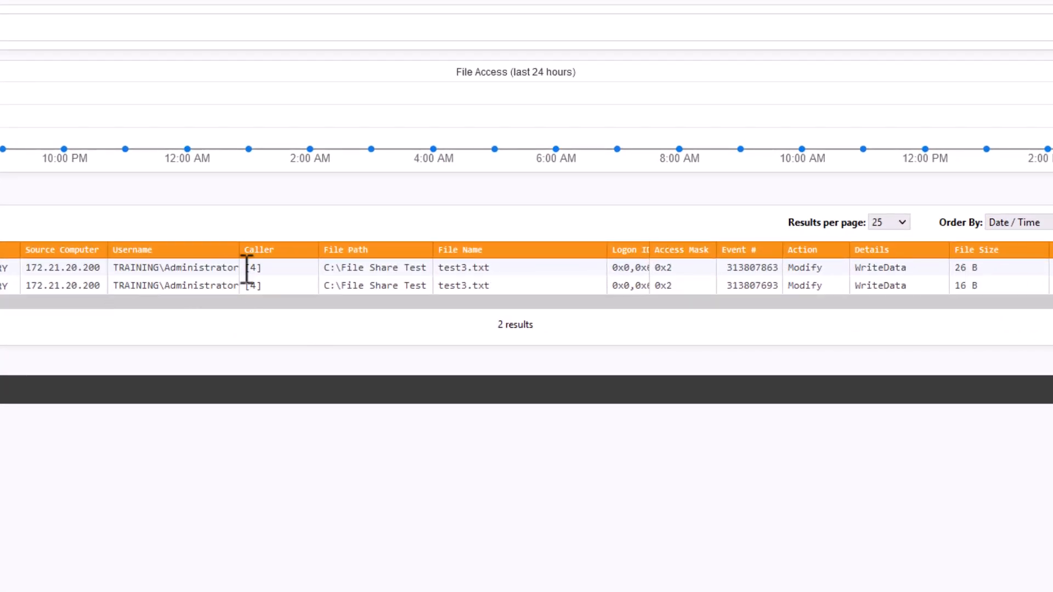
pyautogui.moveTo(241, 251); pyautogui.dragTo(258, 258)
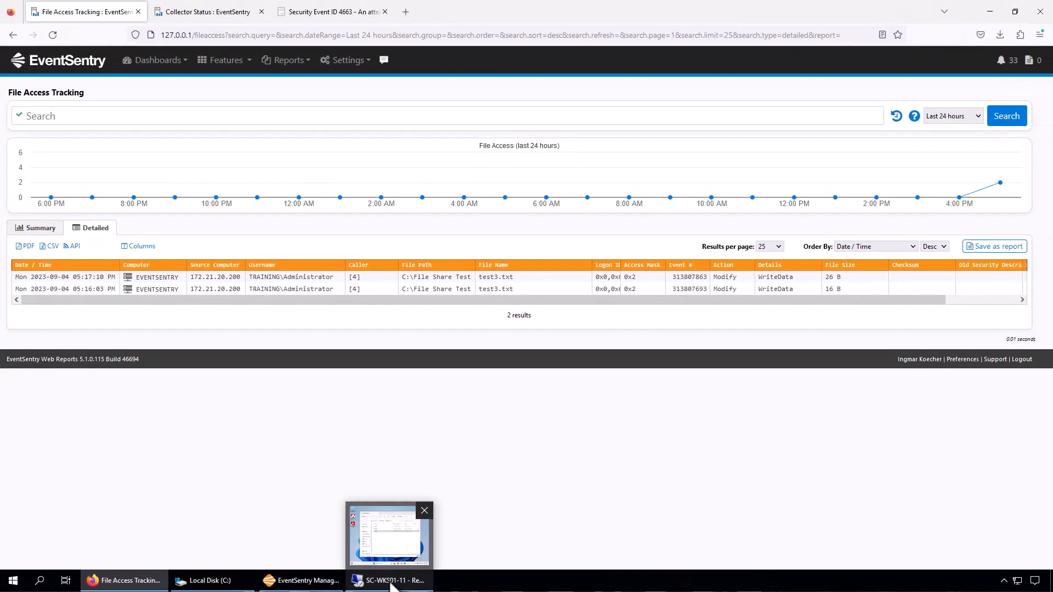
# Bring up the SC-WKS01-11 remote session with its File Share Test window, and open the local C:\File Share Test folder in File Explorer.
pyautogui.click(391, 583)
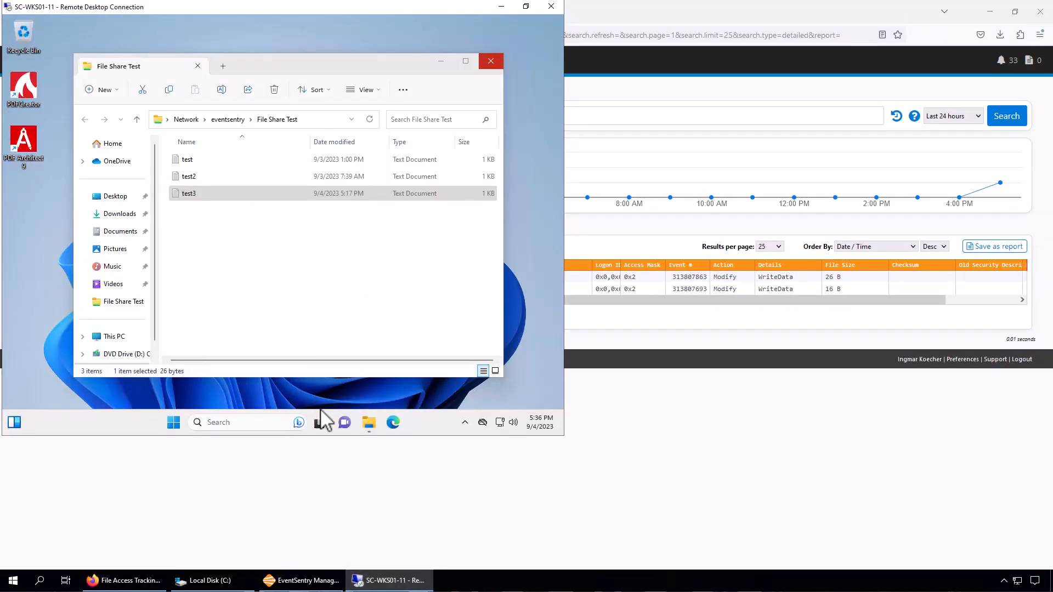
pyautogui.click(260, 223)
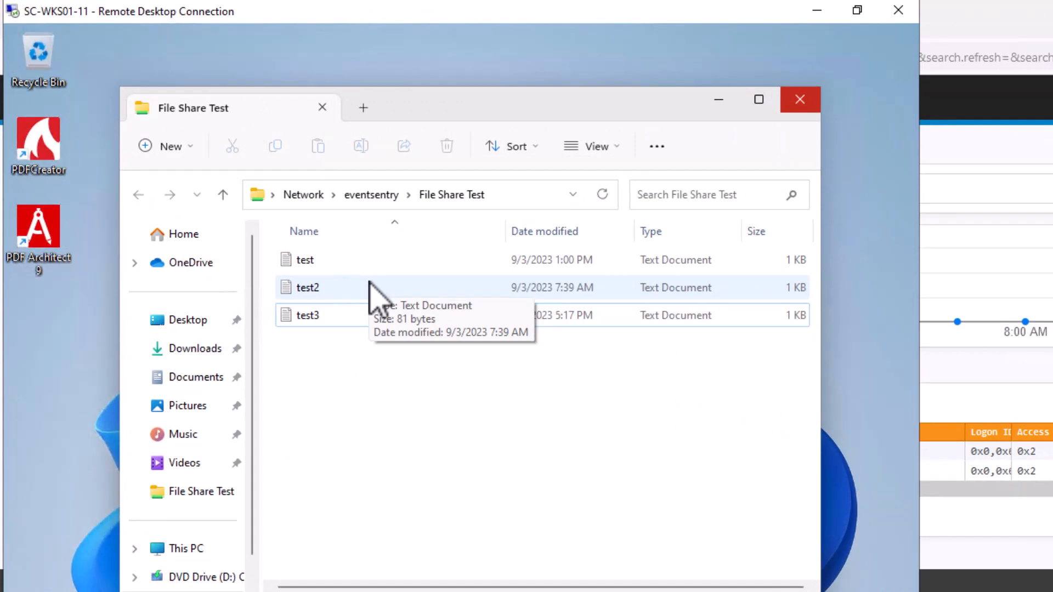
pyautogui.click(422, 591)
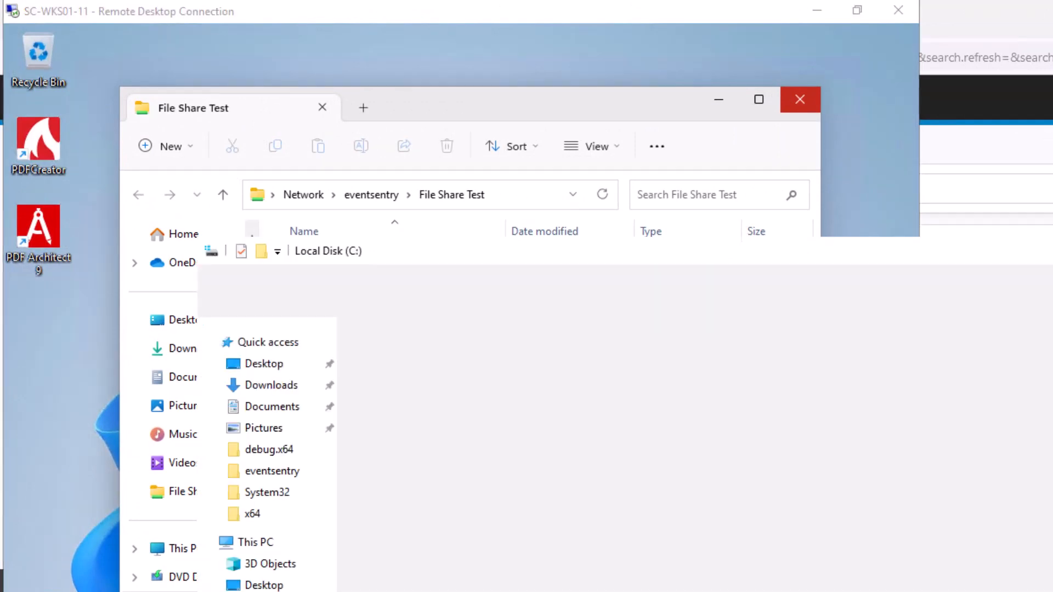
pyautogui.doubleClick(434, 413)
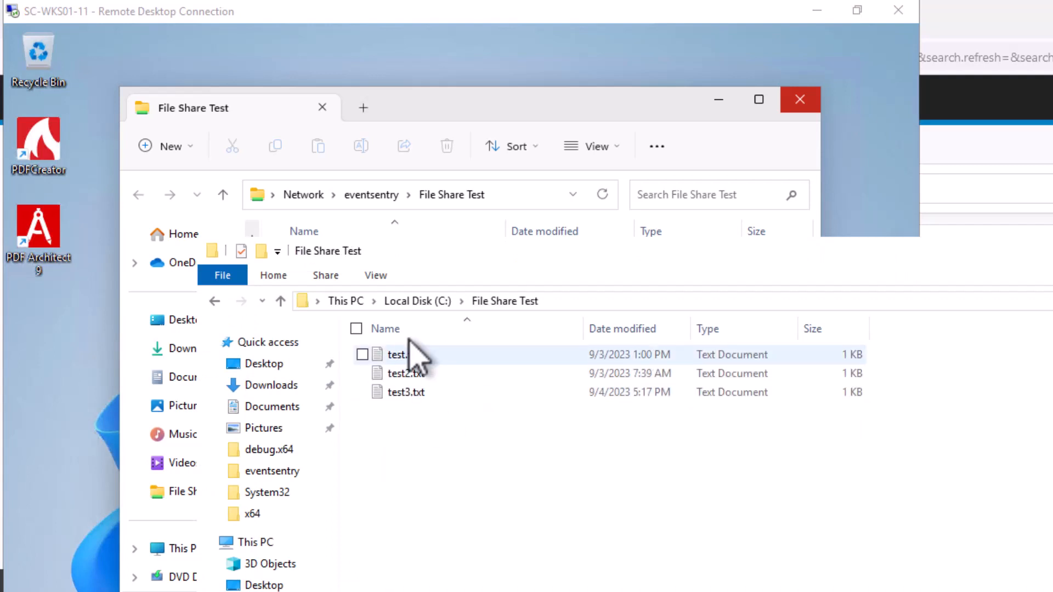
# Open the local test.txt in Notepad, enter the text "Test Change", and save the file while closing it.
pyautogui.click(407, 357)
pyautogui.doubleClick(407, 358)
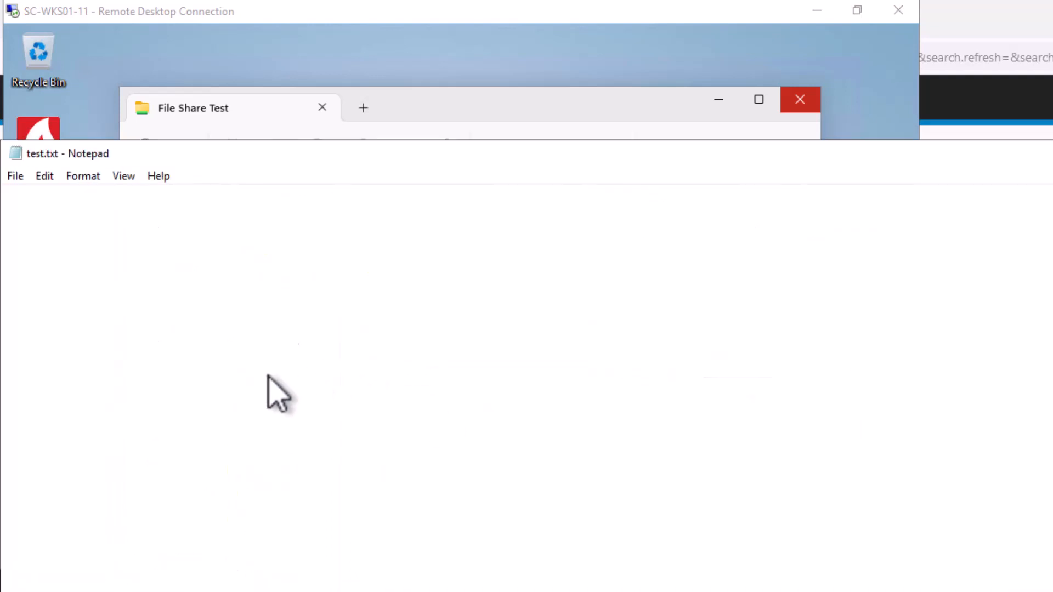
pyautogui.write('Test Change')
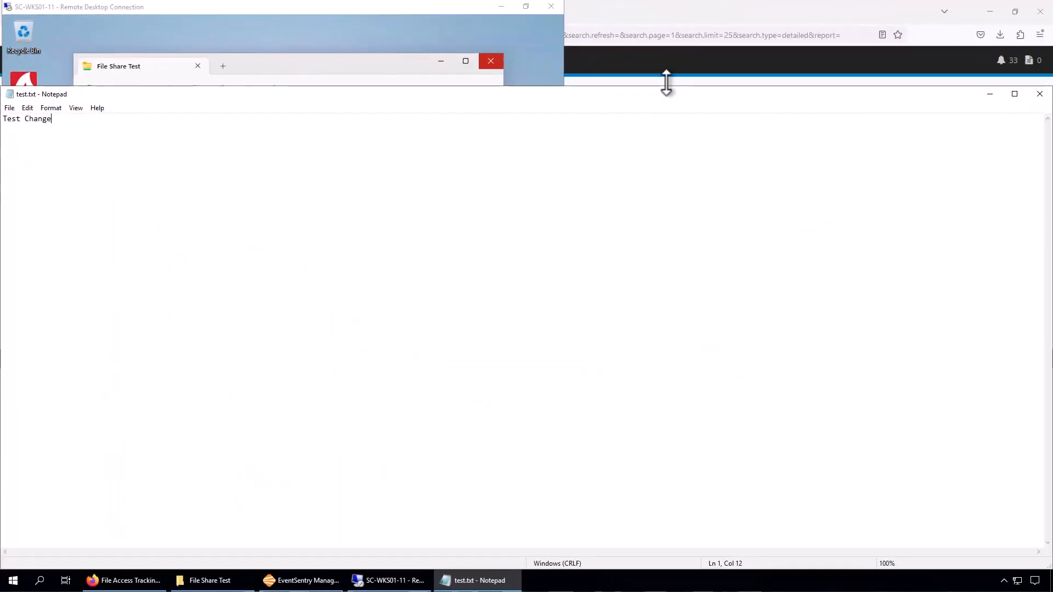
pyautogui.click(1049, 95)
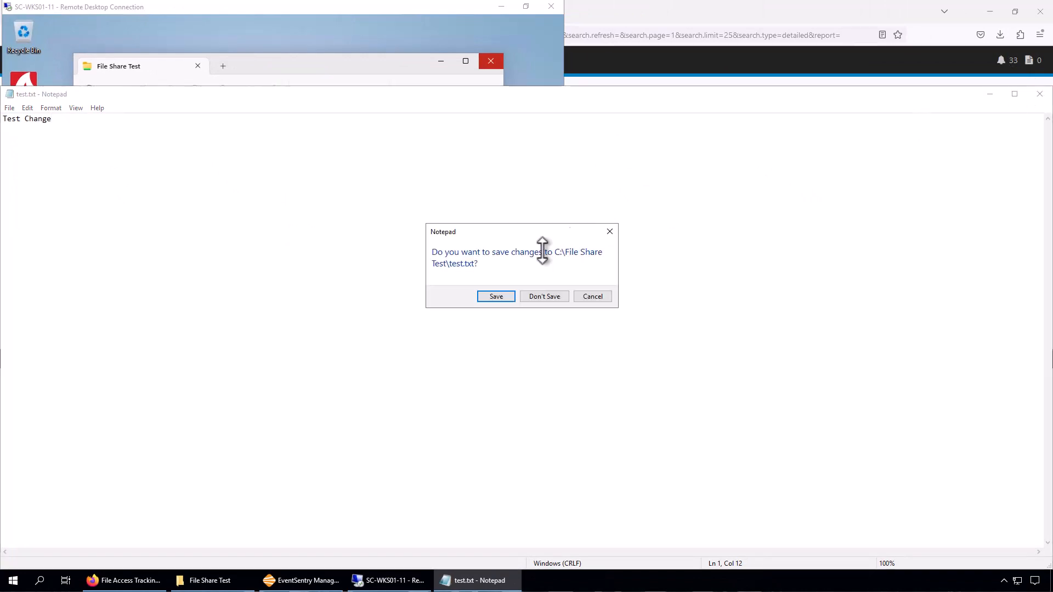
pyautogui.click(486, 296)
# Return to the File Access Tracking report in Firefox, rerun the search, and widen the Caller column.
pyautogui.click(128, 580)
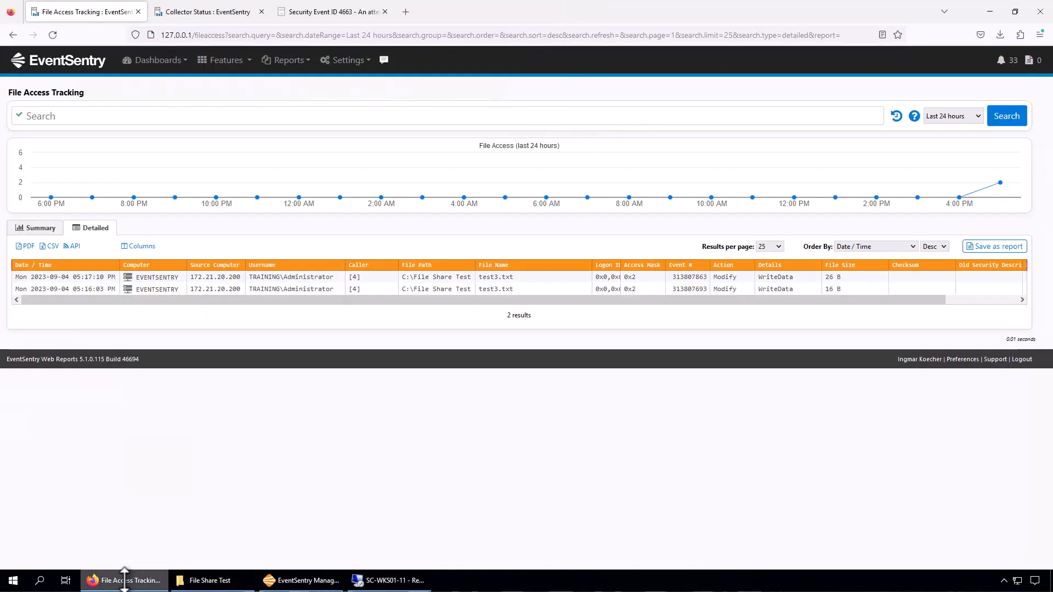
pyautogui.click(1007, 117)
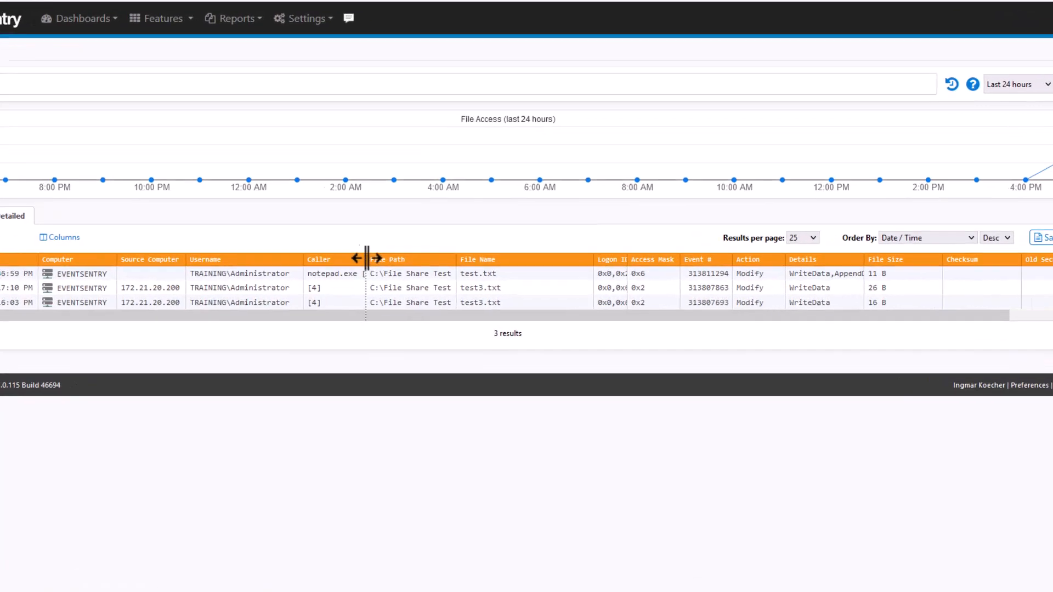
pyautogui.moveTo(399, 264); pyautogui.dragTo(428, 264)
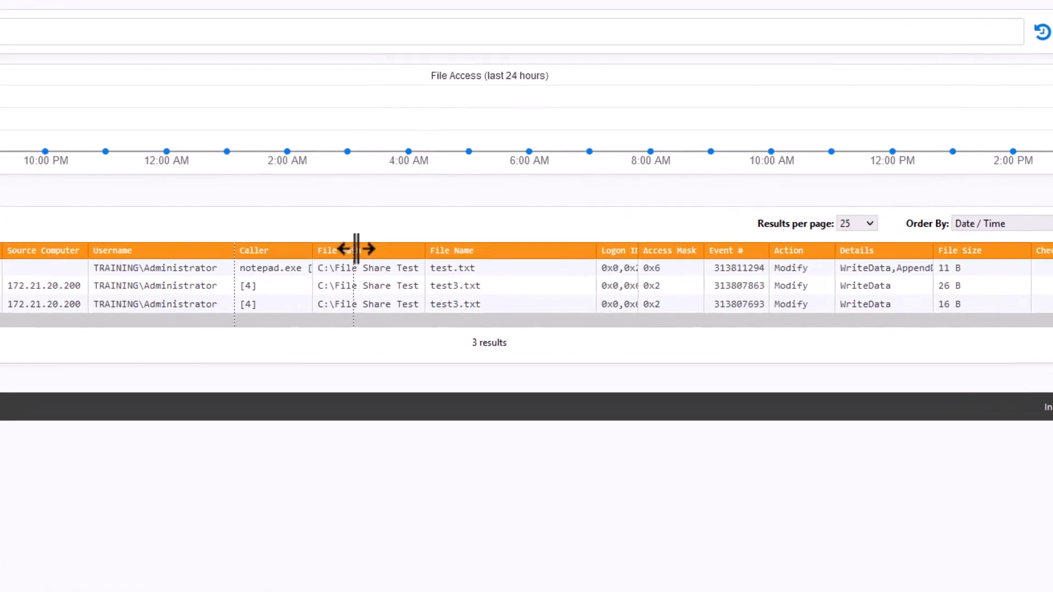
pyautogui.moveTo(356, 249); pyautogui.dragTo(351, 250)
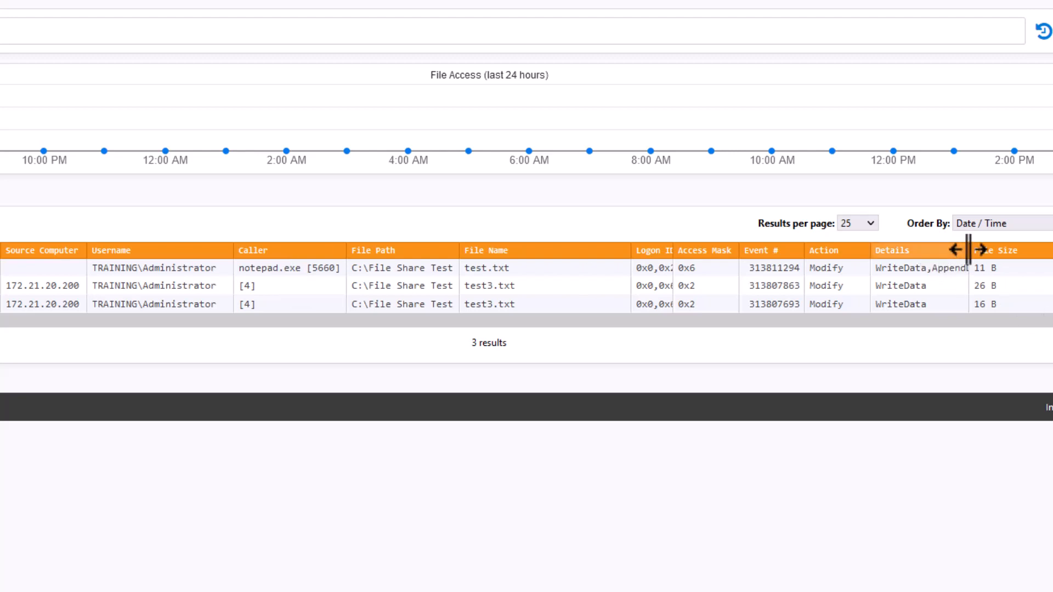
# Widen the Details and Logon ID columns of the detailed results, and narrow the File Name column.
pyautogui.moveTo(969, 250); pyautogui.dragTo(1004, 250)
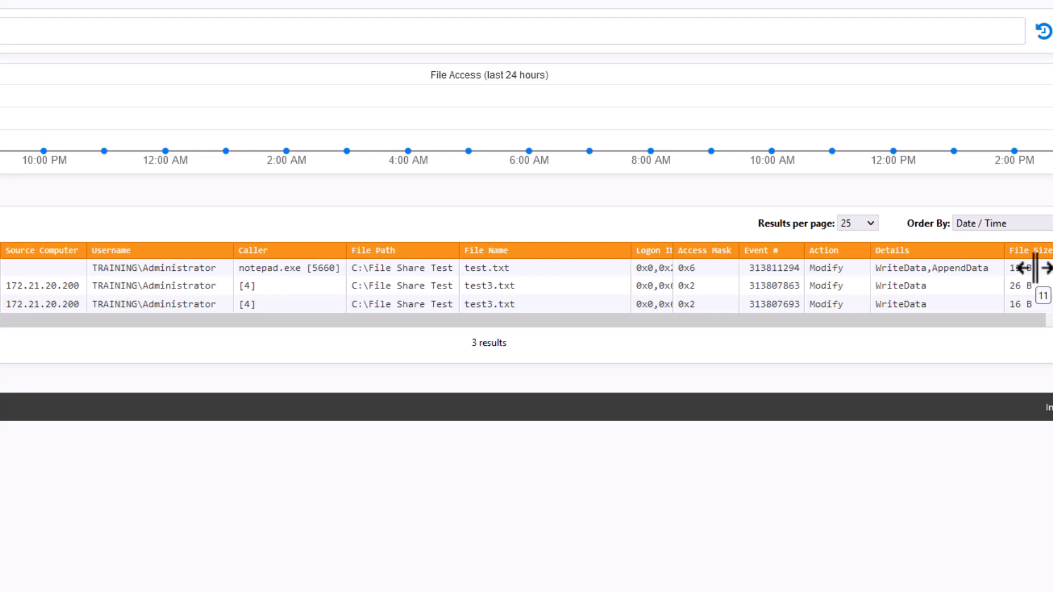
pyautogui.moveTo(671, 253); pyautogui.dragTo(700, 250)
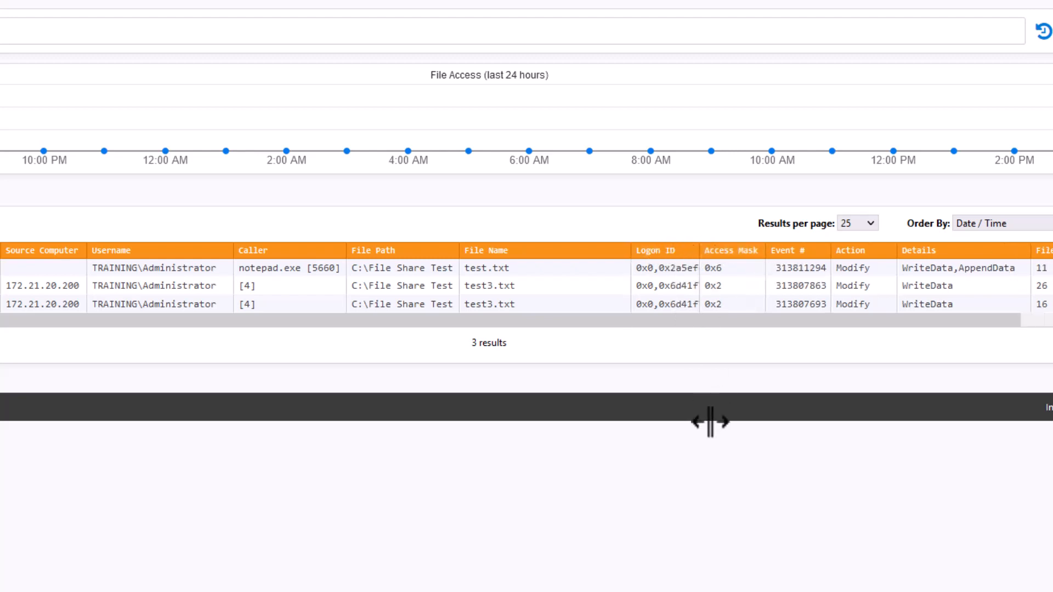
pyautogui.doubleClick(700, 250)
pyautogui.moveTo(623, 254); pyautogui.dragTo(562, 252)
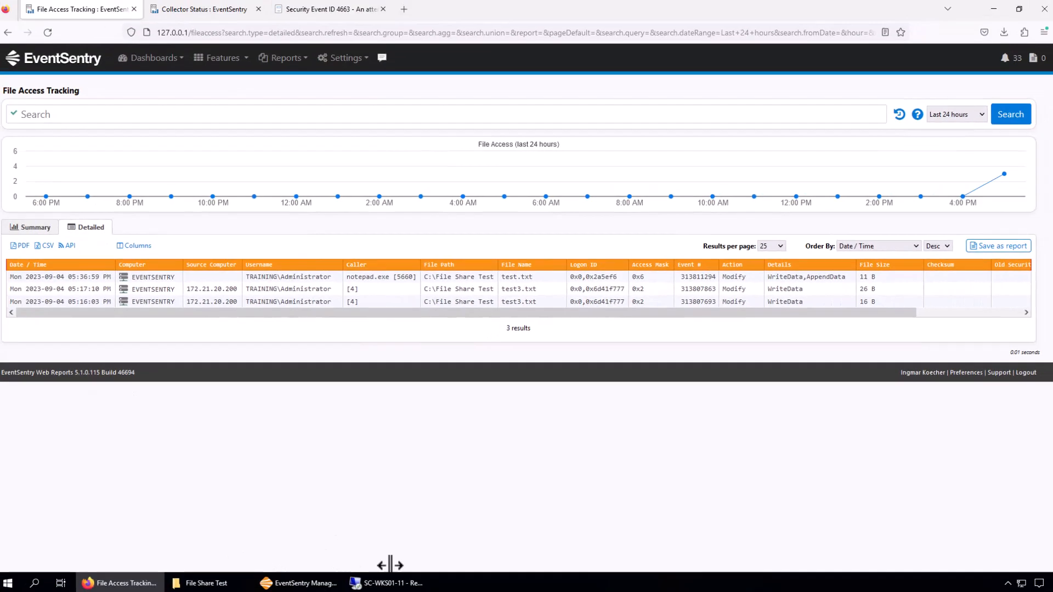
# In the SC-WKS01-11 remote session, open test from the network share, add the lines "Remote Change" and "Test", and save it on closing.
pyautogui.click(391, 580)
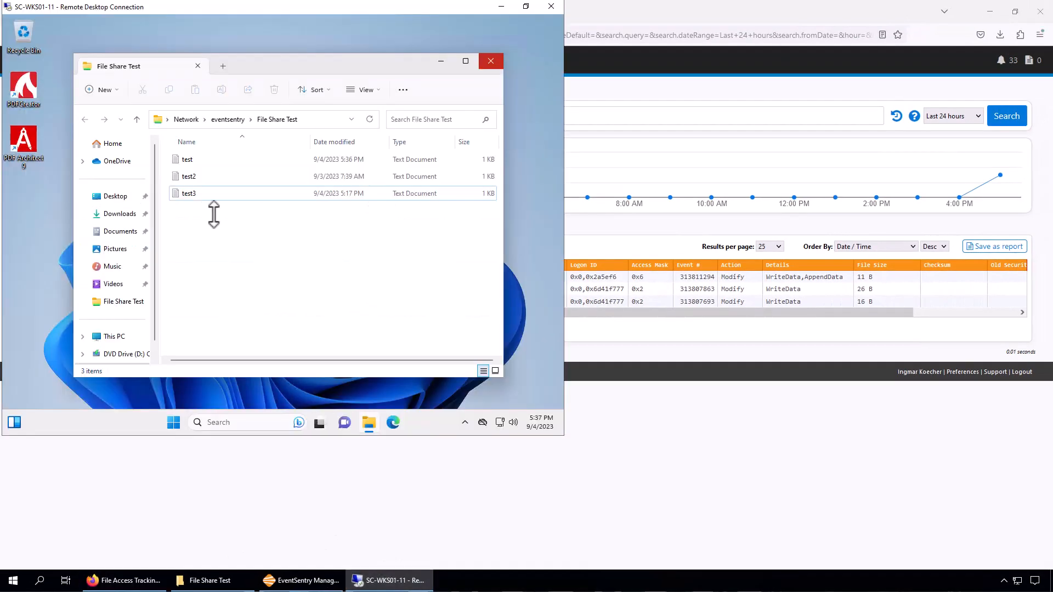
pyautogui.click(189, 160)
pyautogui.doubleClick(191, 160)
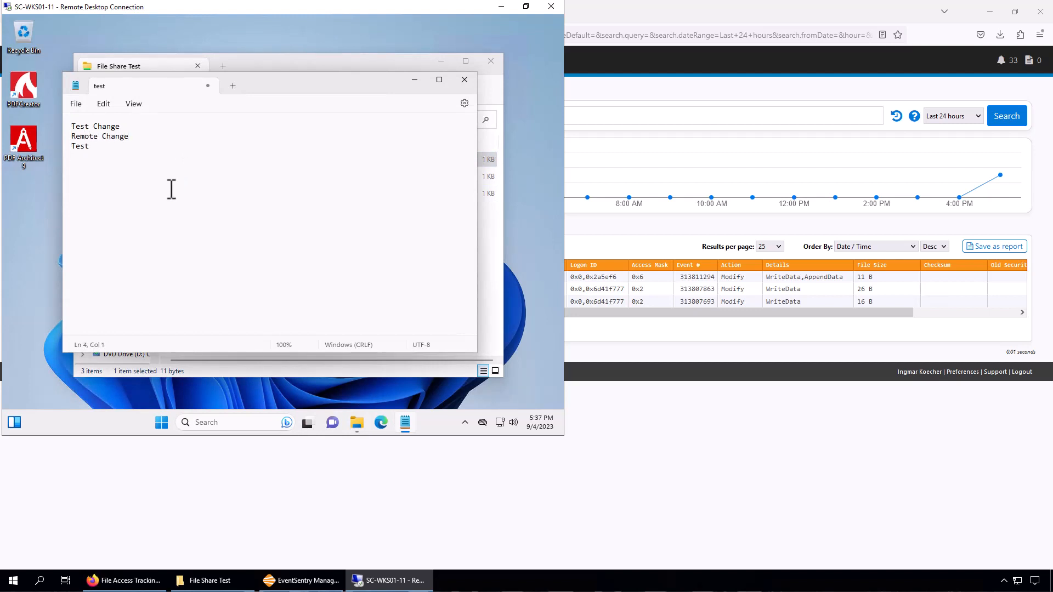
pyautogui.hotkey('alt', 'F4')
pyautogui.press('Return')
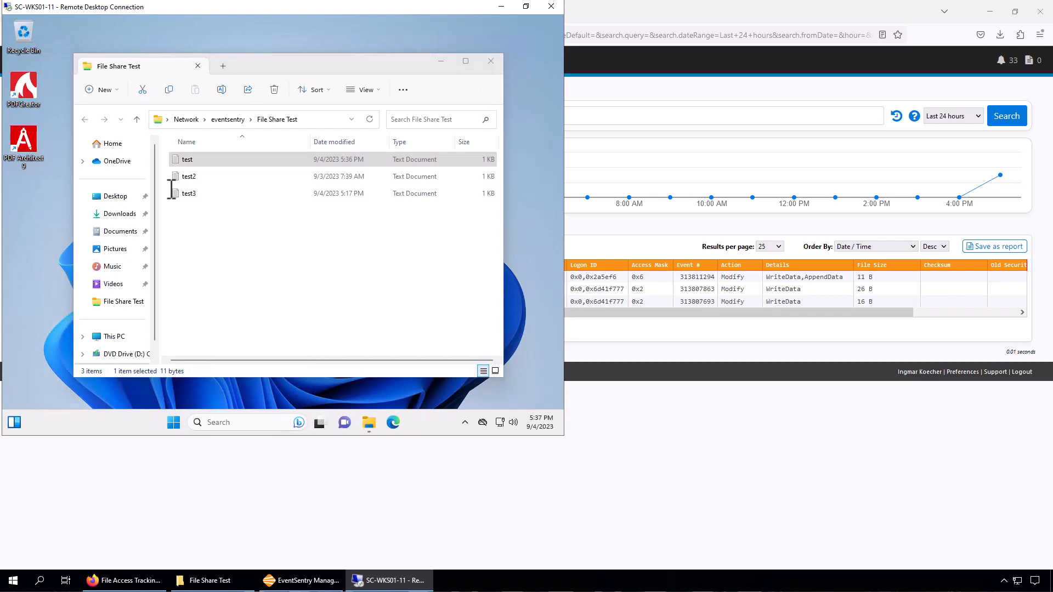
# Return to the File Access Tracking report in Firefox and rerun the search to examine the remote change to test.txt.
pyautogui.click(647, 392)
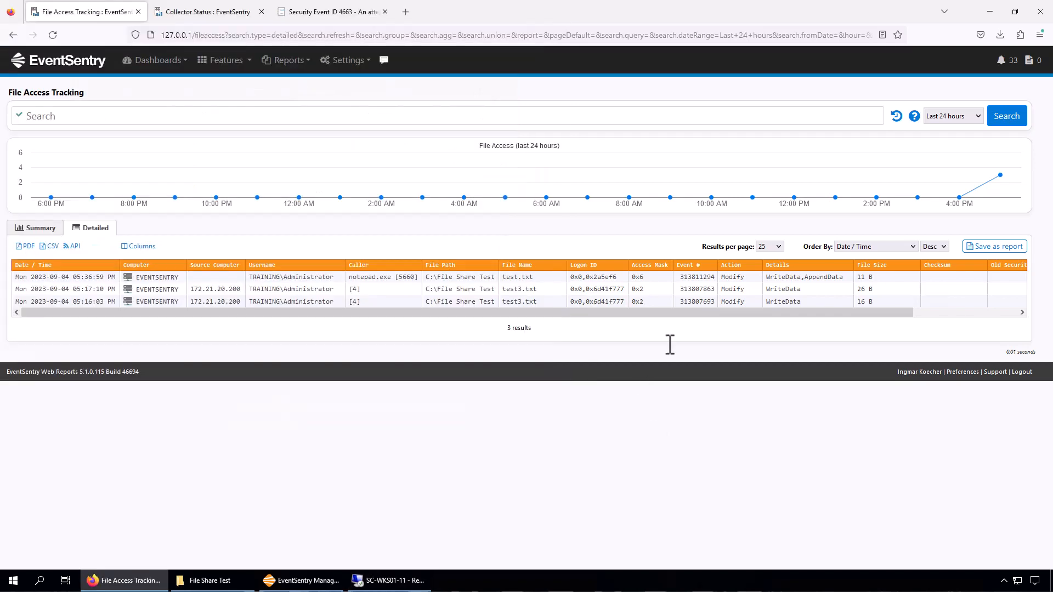
pyautogui.click(1006, 115)
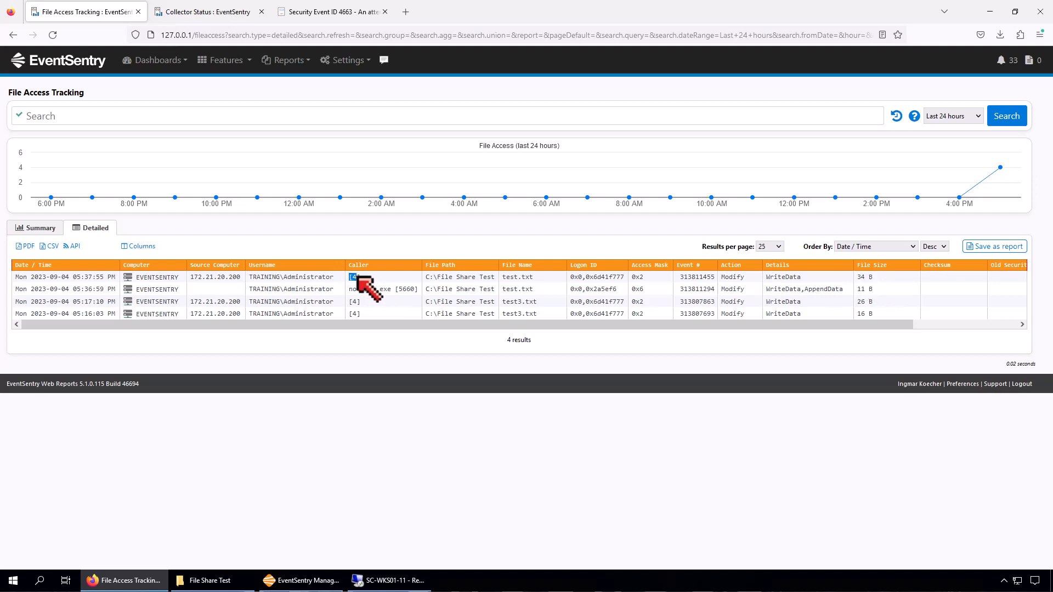
# Filter the File Access Tracking summary by the caller notepad.exe and show the matching records in detail.
pyautogui.click(356, 279)
pyautogui.click(365, 279)
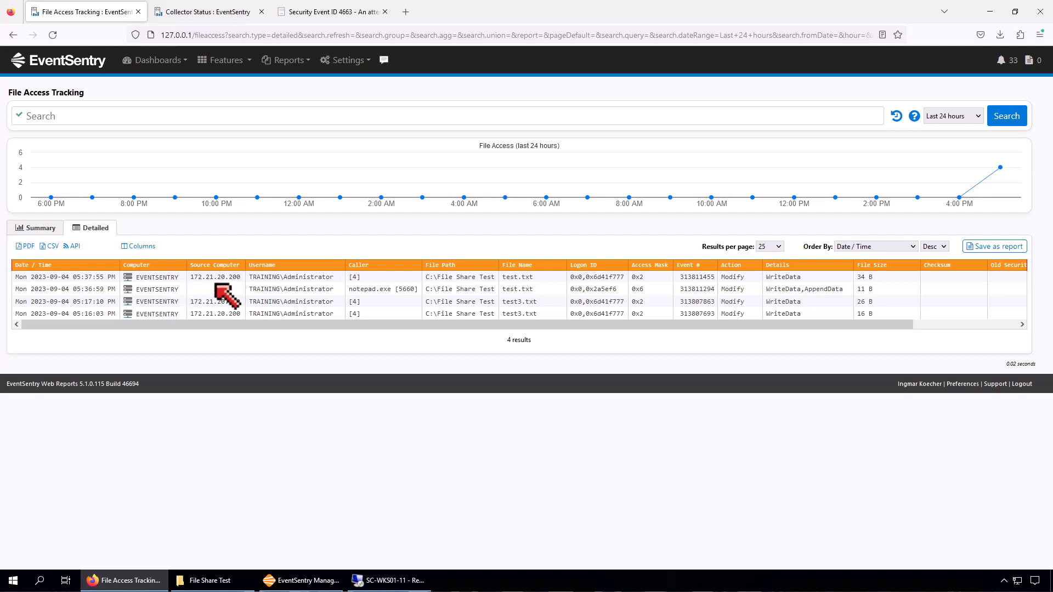
pyautogui.click(43, 227)
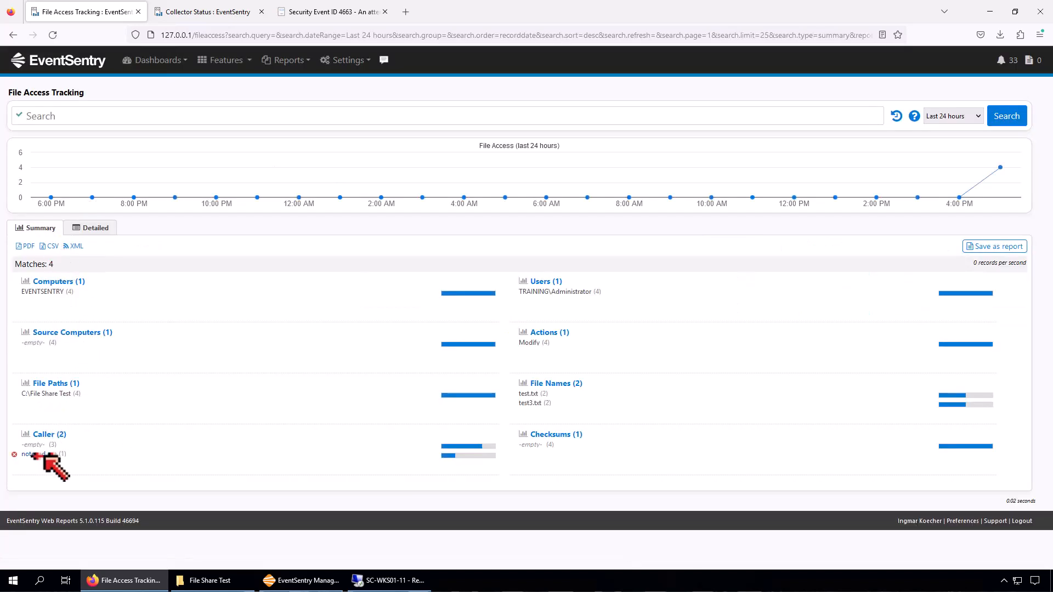
pyautogui.click(39, 454)
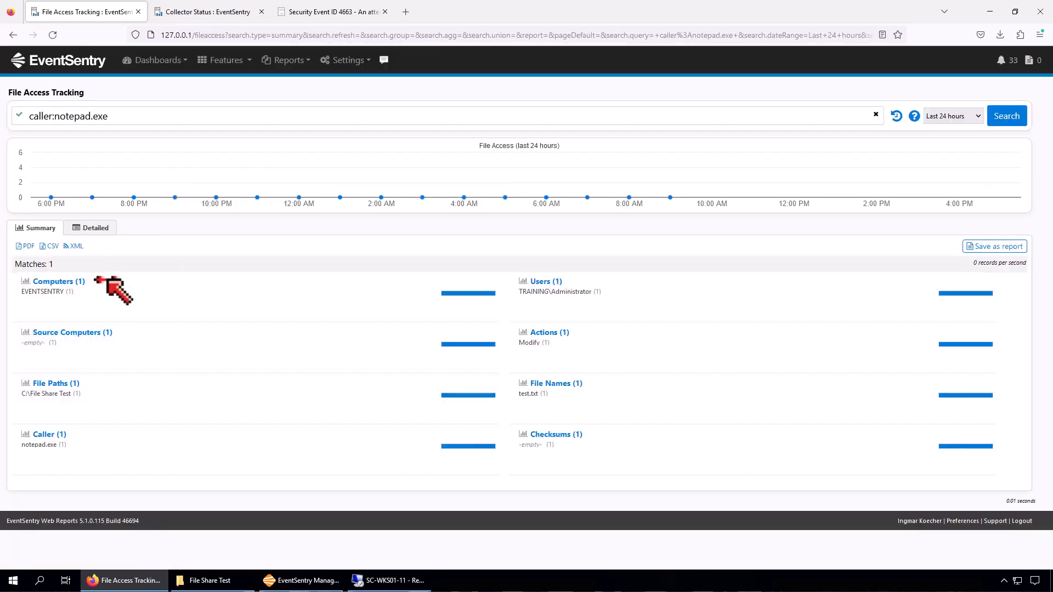
pyautogui.click(99, 235)
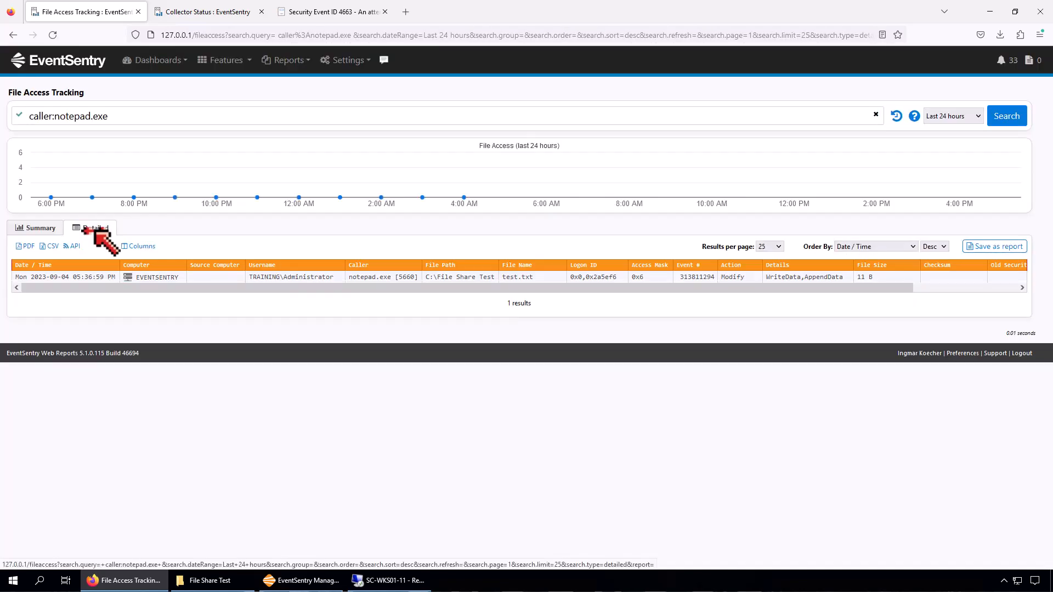
# Clear the caller filter and rerun the search to list all file access records.
pyautogui.moveTo(113, 116); pyautogui.dragTo(5, 115)
pyautogui.press('BackSpace')
pyautogui.press('Return')
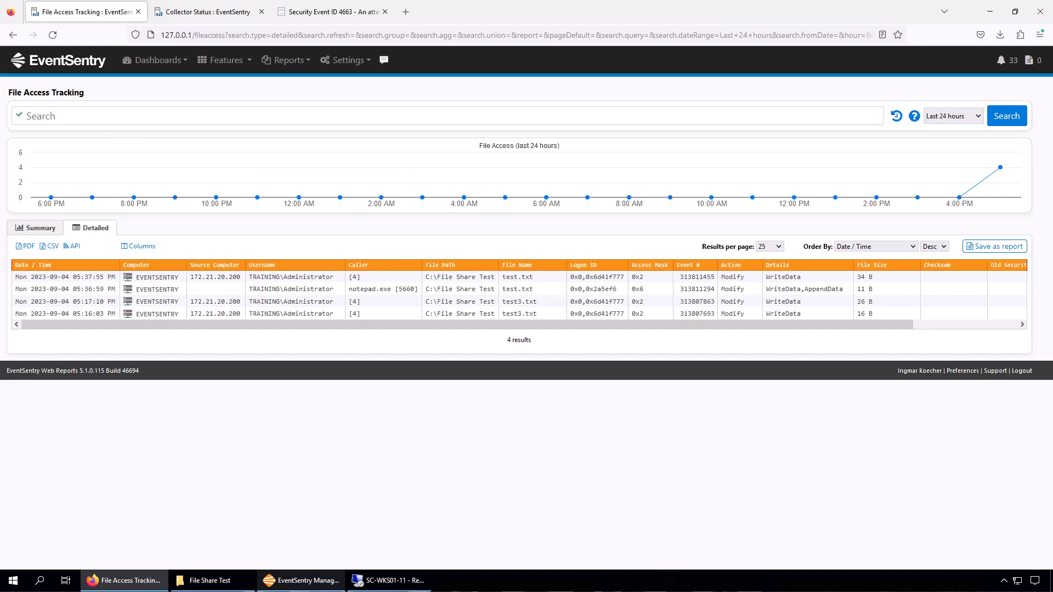
# In the EventSentry Management Console, limit tracking to listed directories and set the event analysis to Normalize & Verify.
pyautogui.click(296, 580)
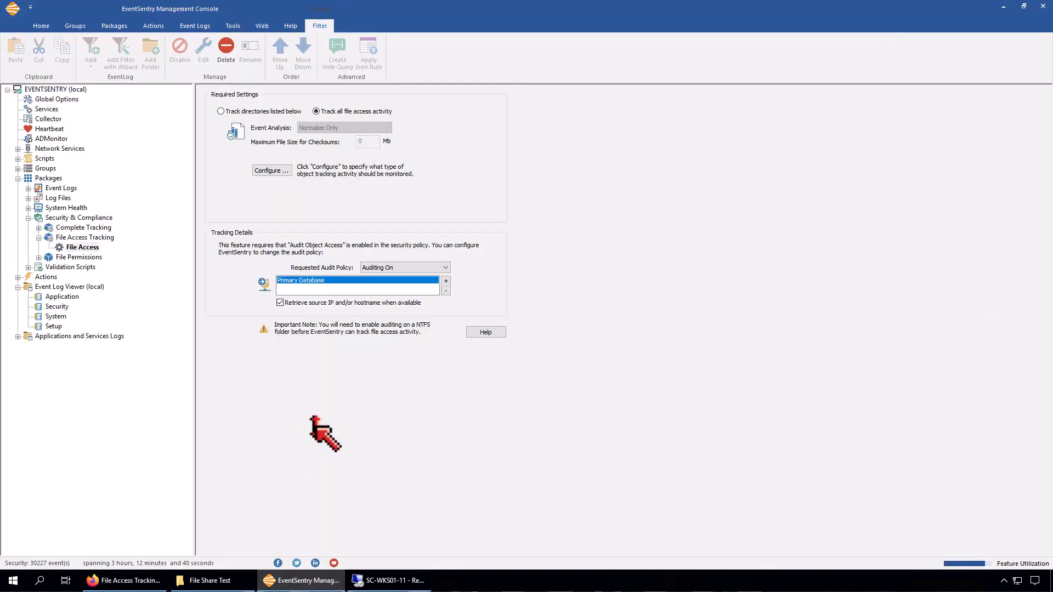
pyautogui.click(264, 111)
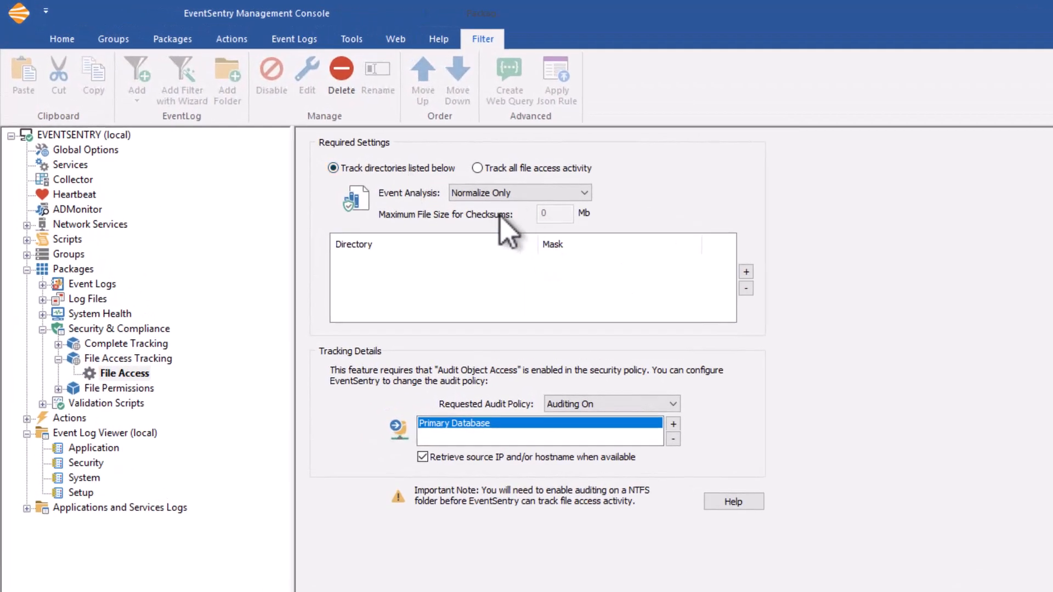
pyautogui.click(489, 193)
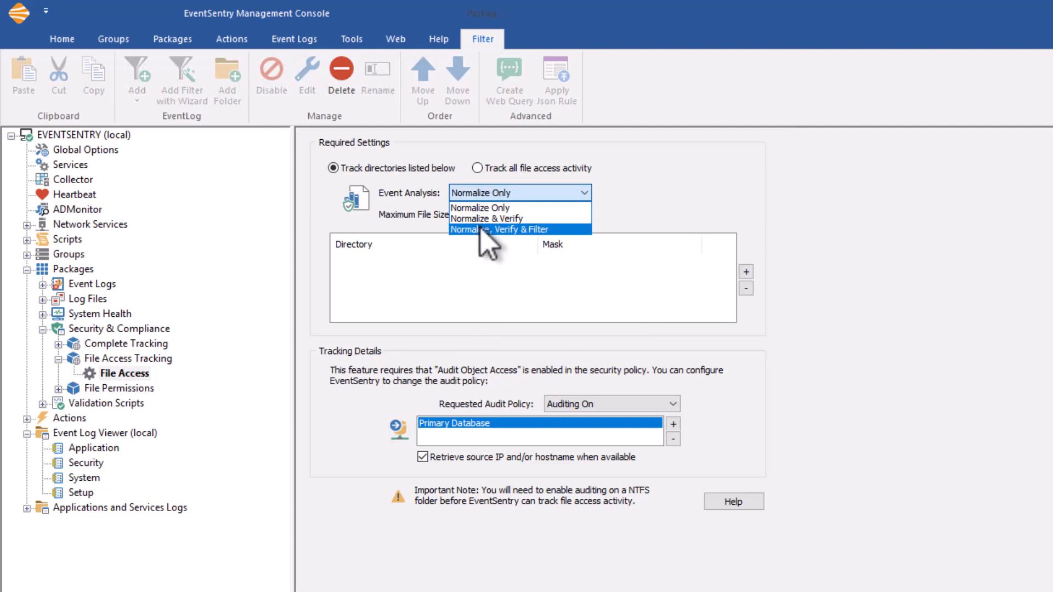
pyautogui.click(483, 219)
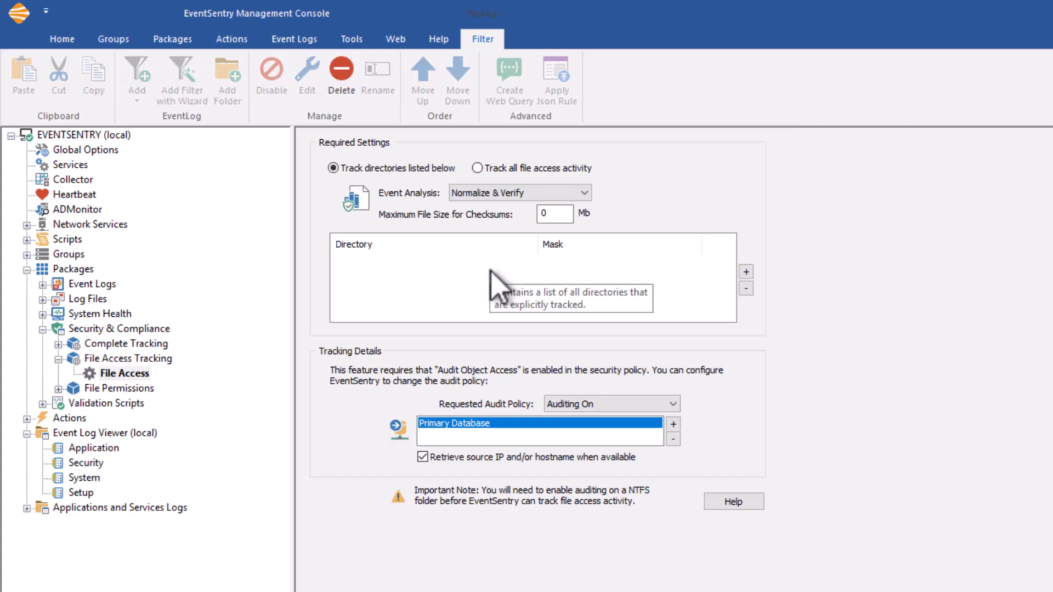
# Switch to the File Access Tracking report in Firefox and examine the Checksum and security description columns.
pyautogui.click(154, 582)
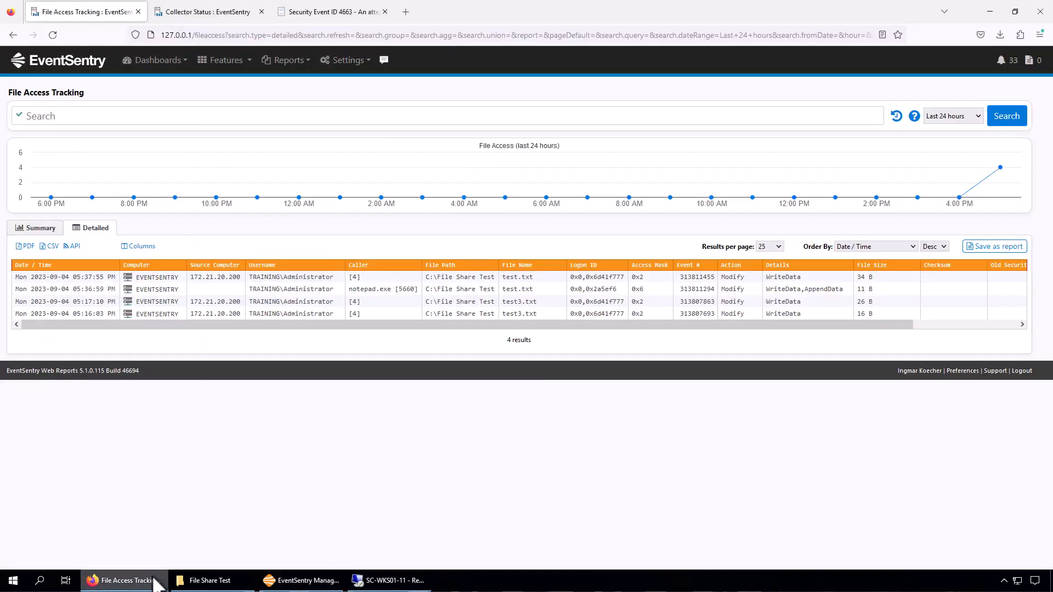
pyautogui.click(931, 326)
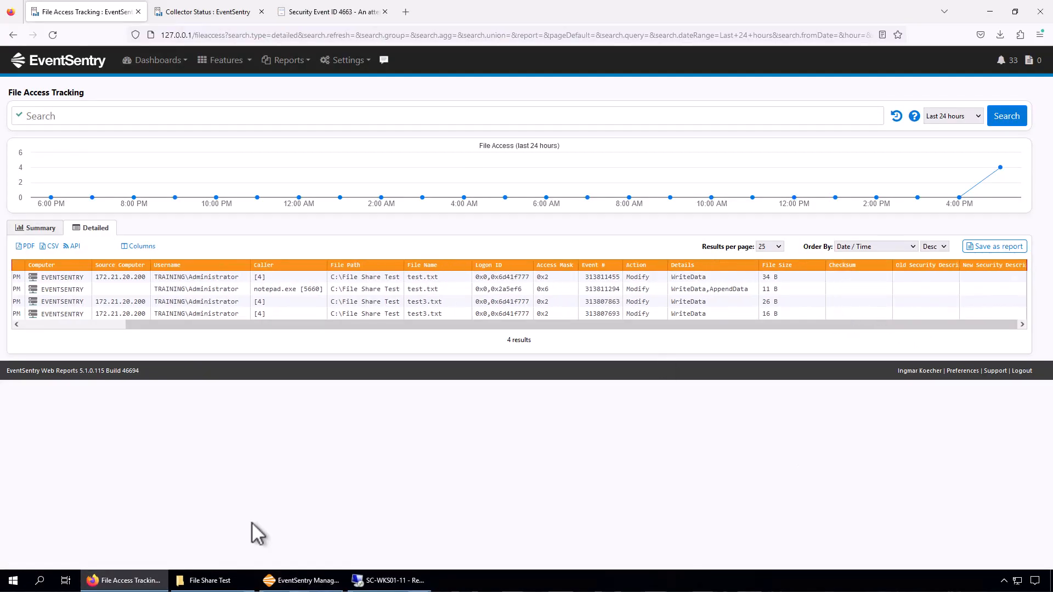
# In the EventSentry Management Console, start a new tracked directory entry and choose the folder C:\File Share Test.
pyautogui.click(276, 585)
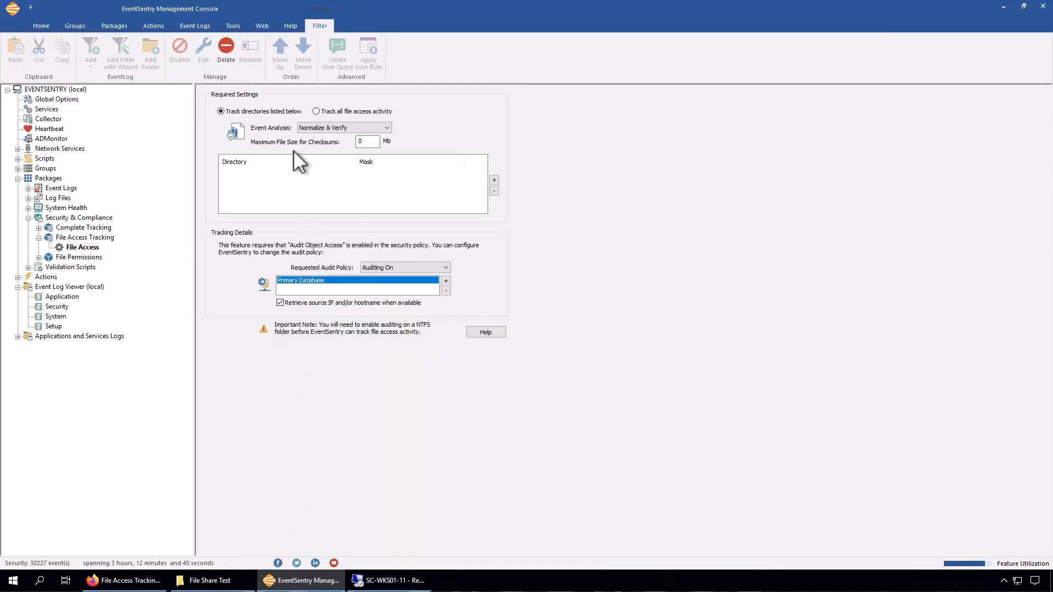
pyautogui.click(494, 180)
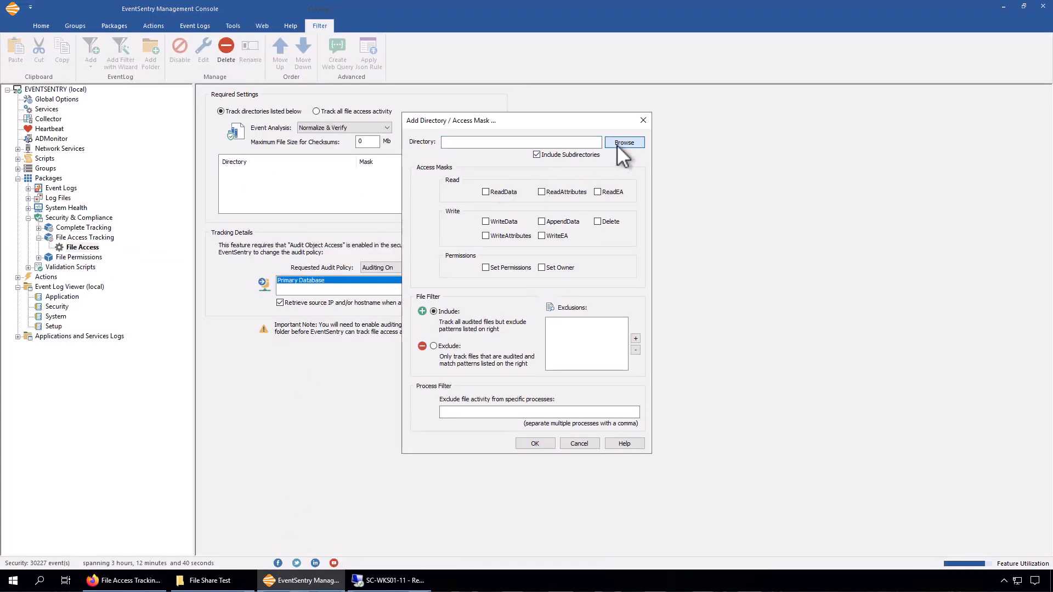
pyautogui.click(622, 143)
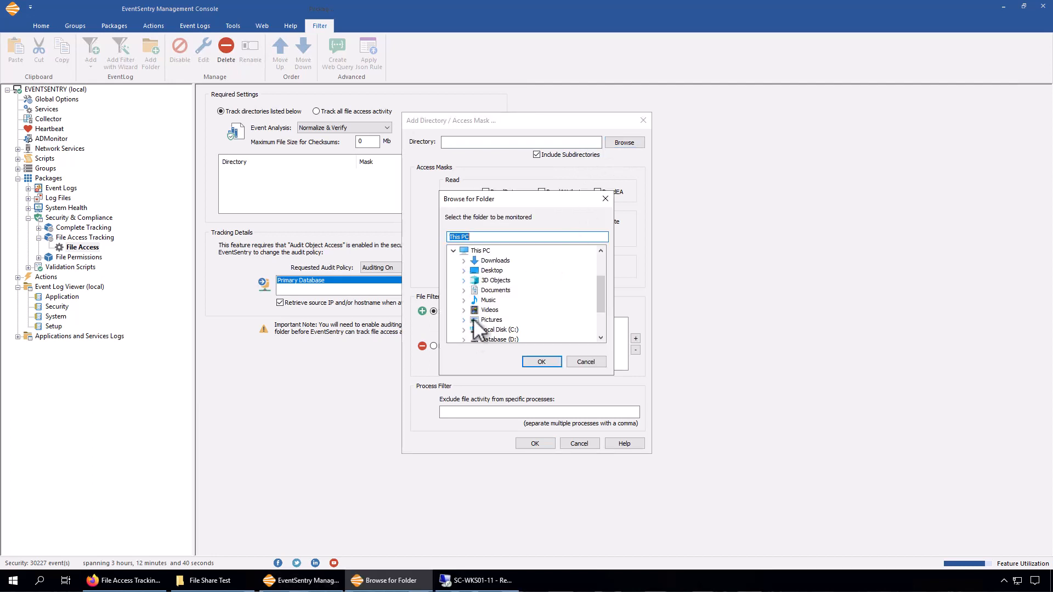
pyautogui.click(464, 330)
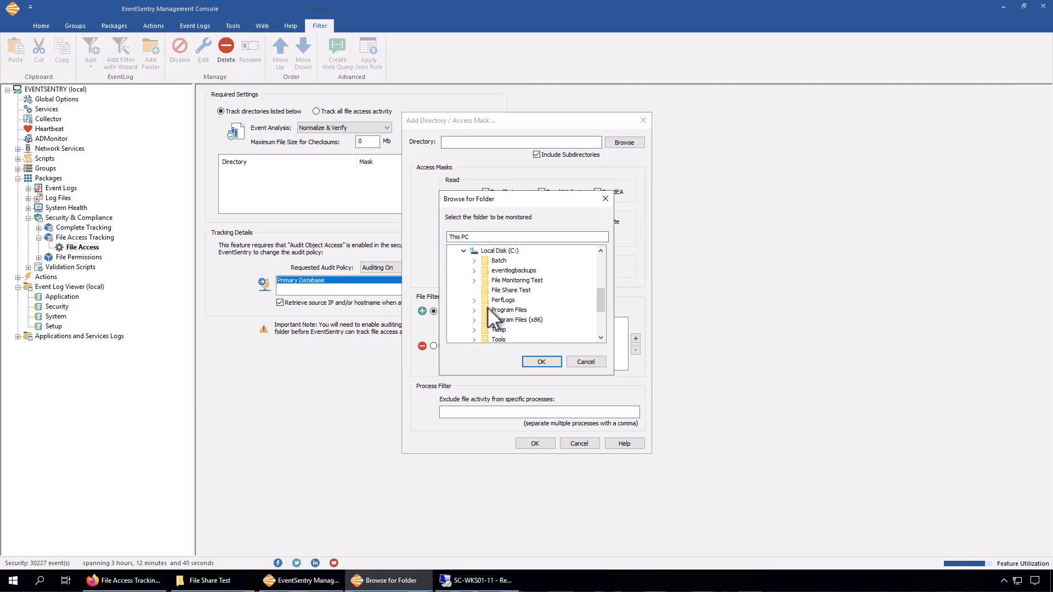
pyautogui.click(504, 290)
pyautogui.click(540, 362)
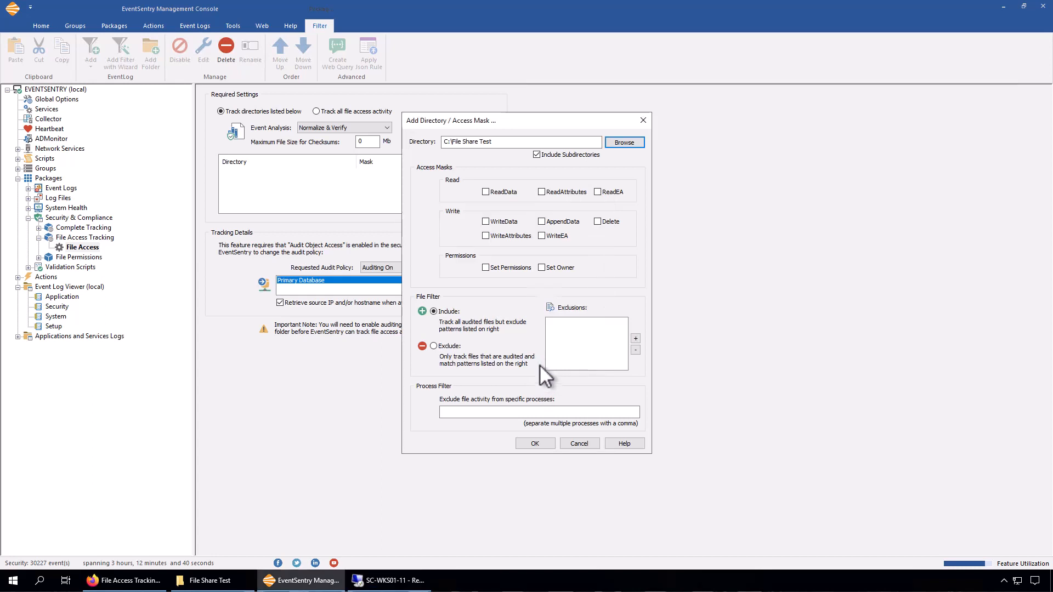
# Enable the WriteData, AppendData, Delete and Set Permissions access masks for the directory and save the entry.
pyautogui.click(513, 221)
pyautogui.click(601, 217)
pyautogui.click(512, 269)
pyautogui.click(545, 442)
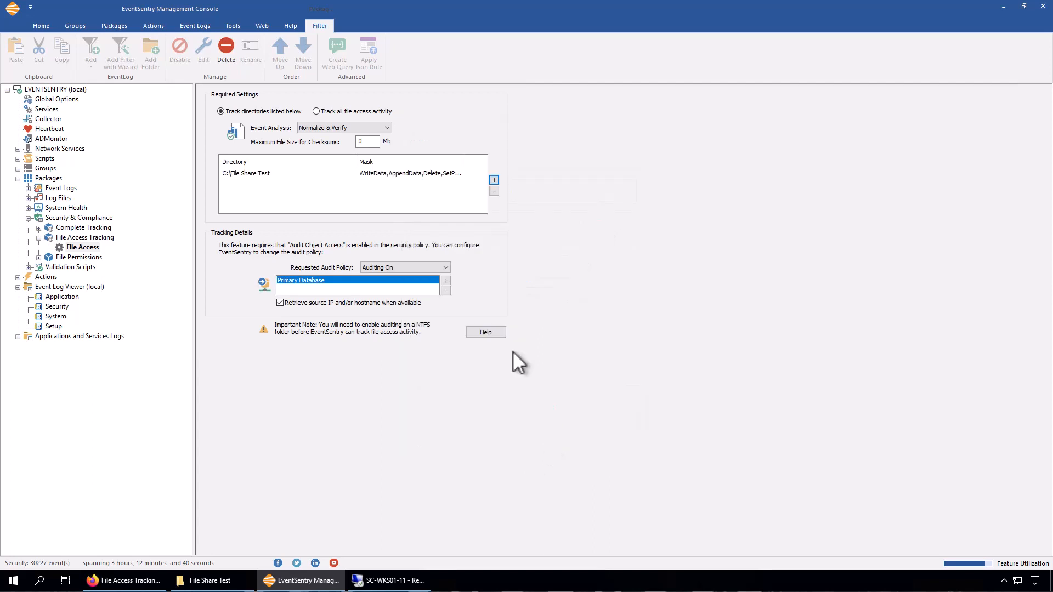
# Set the maximum file size for checksums to 100 MB and the event analysis to Normalize & Verify.
pyautogui.click(337, 174)
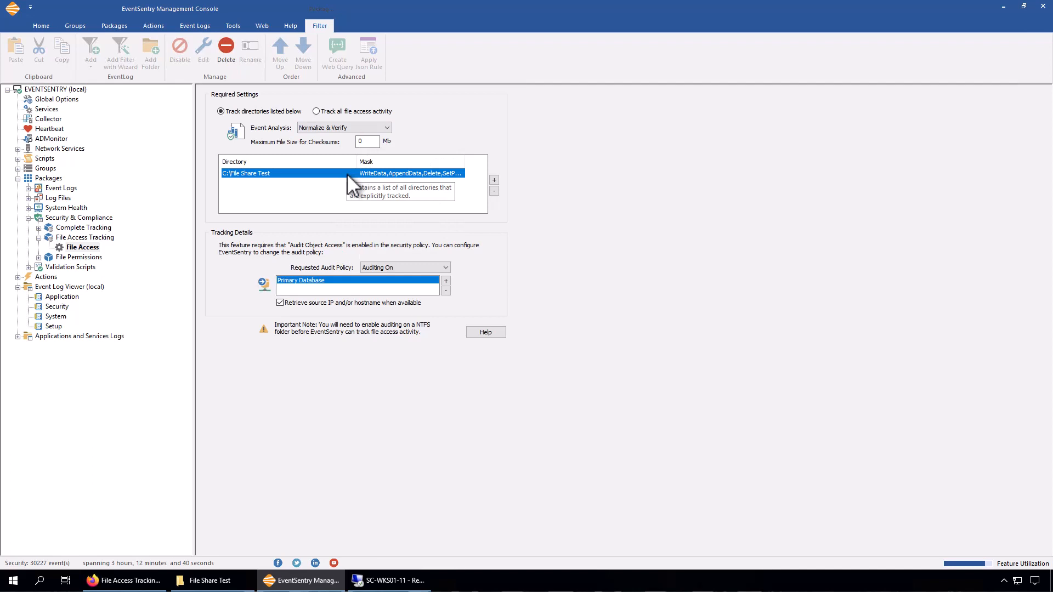
pyautogui.doubleClick(374, 142)
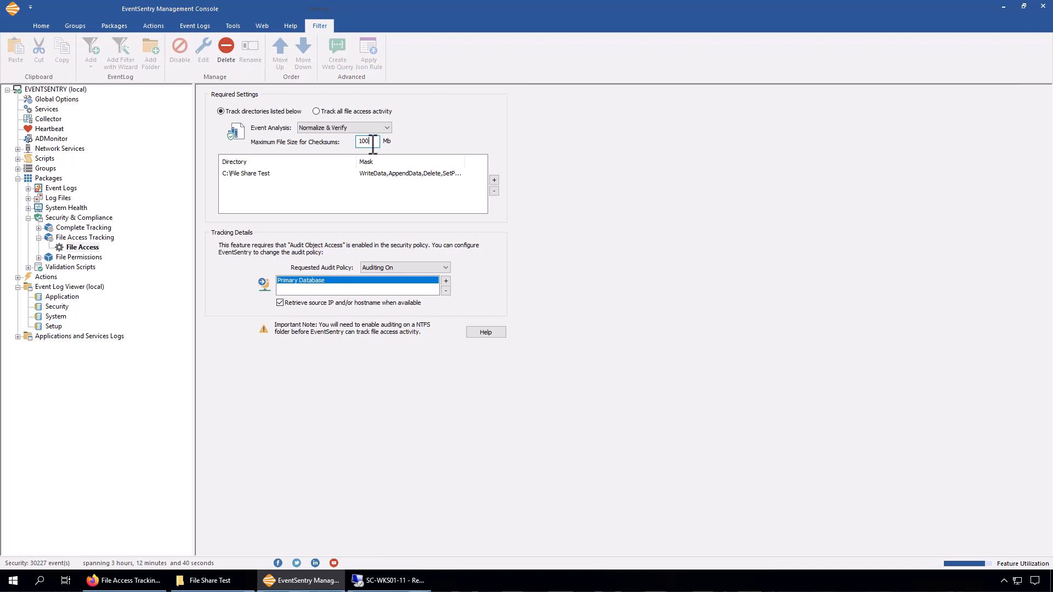
pyautogui.click(355, 128)
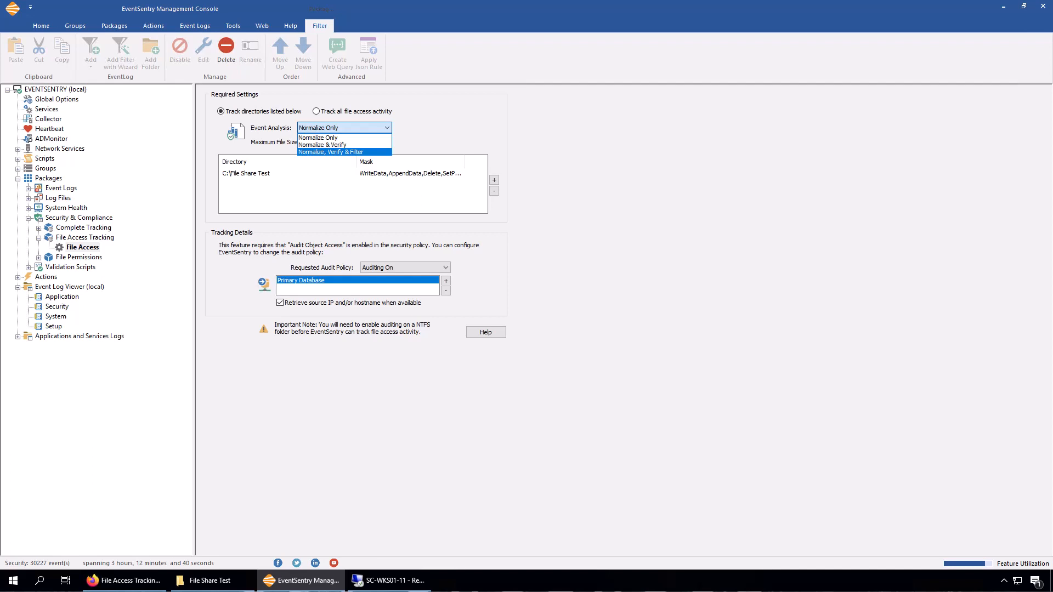
pyautogui.click(338, 145)
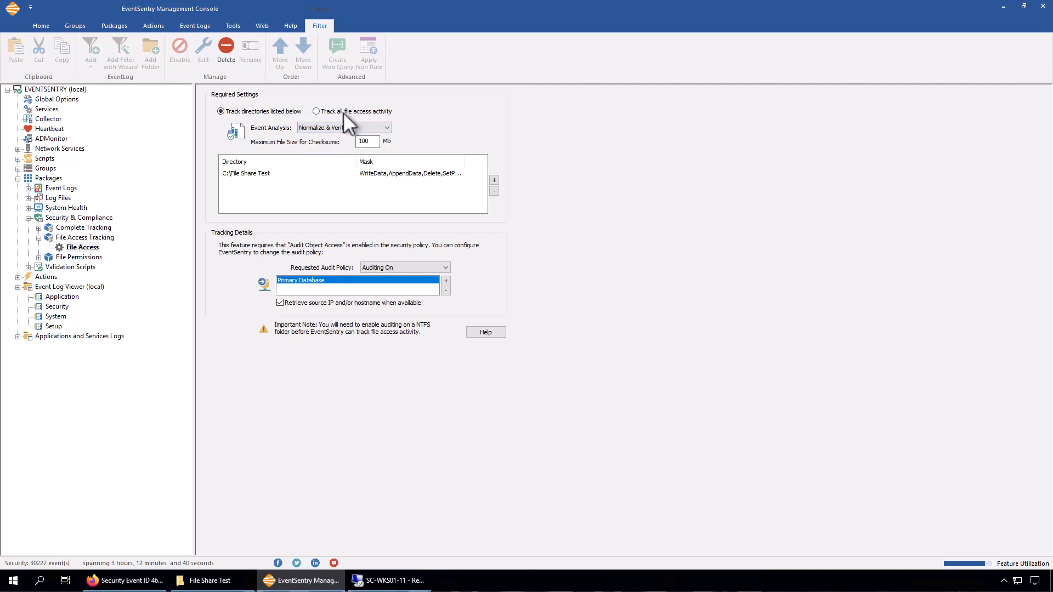
# Switch to tracking all file access activity, and review its monitoring options without changing them.
pyautogui.click(343, 110)
pyautogui.click(571, 319)
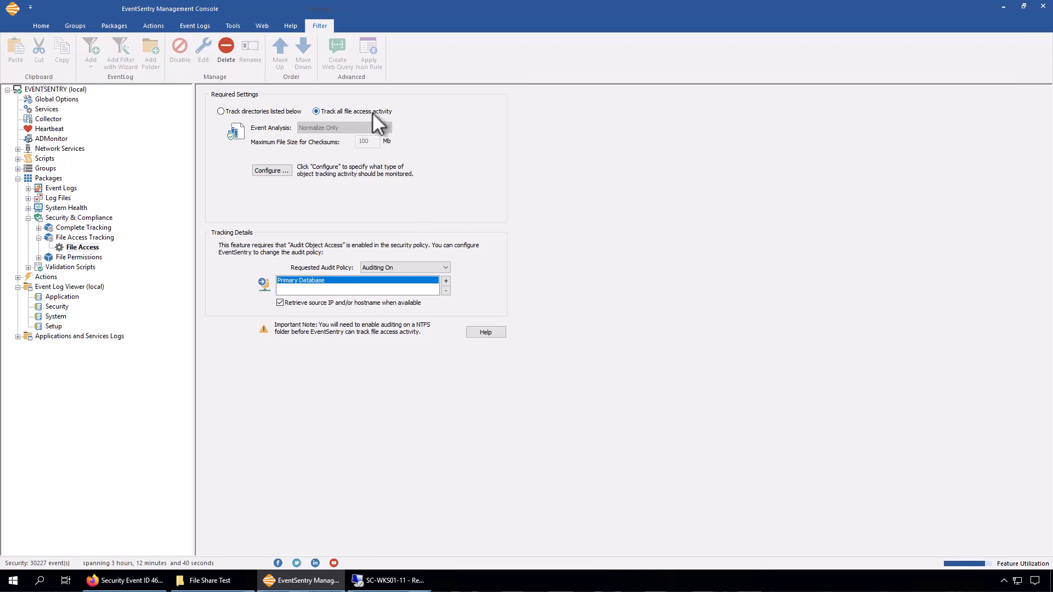
pyautogui.click(268, 171)
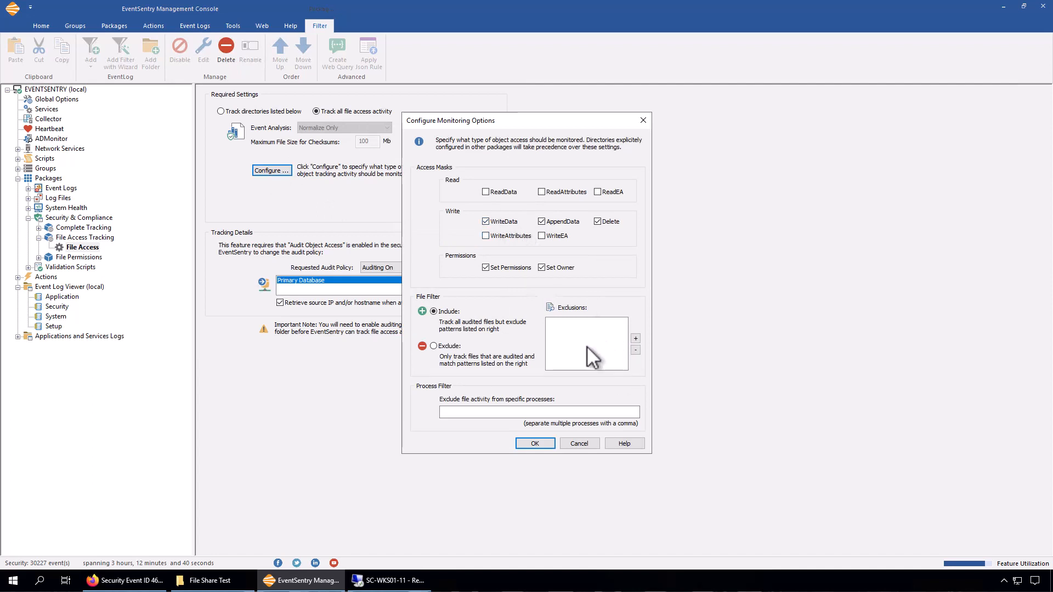
pyautogui.click(578, 442)
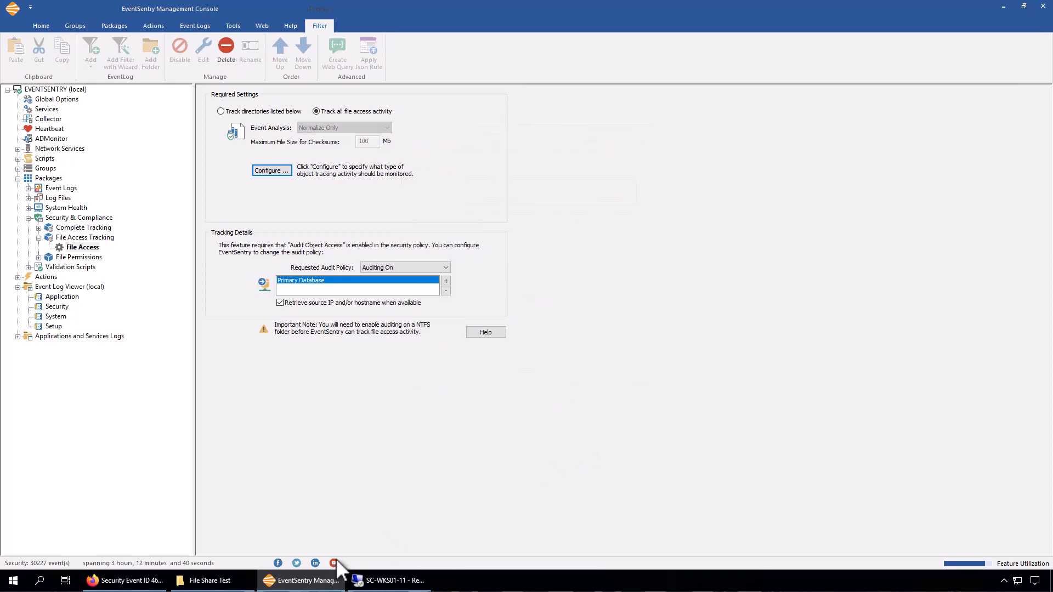
# Return to the File Access Tracking report in Firefox and examine the event details of the newest test.txt change.
pyautogui.click(157, 588)
pyautogui.click(105, 14)
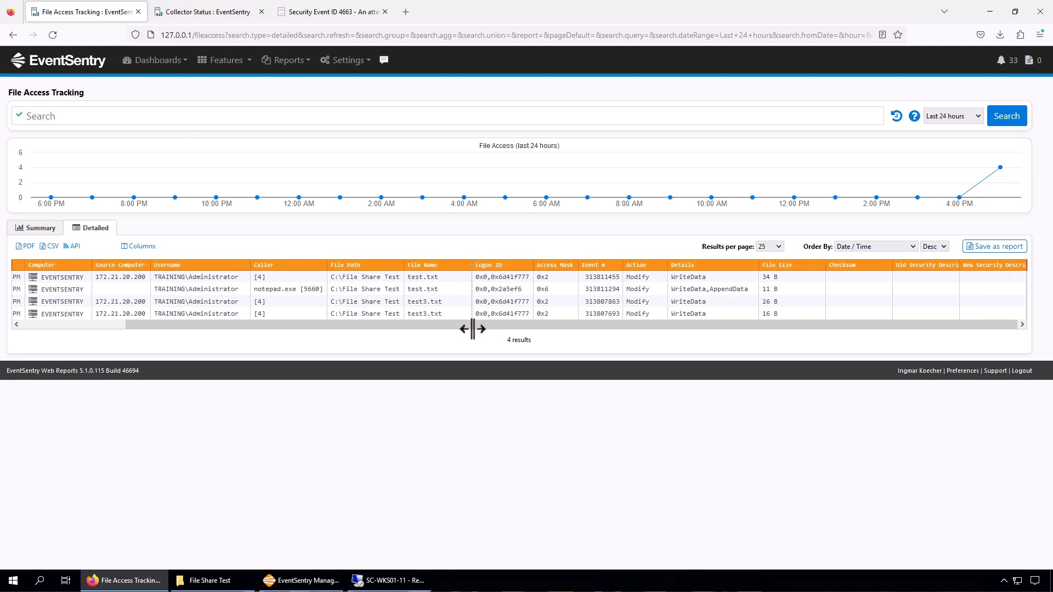
pyautogui.click(603, 278)
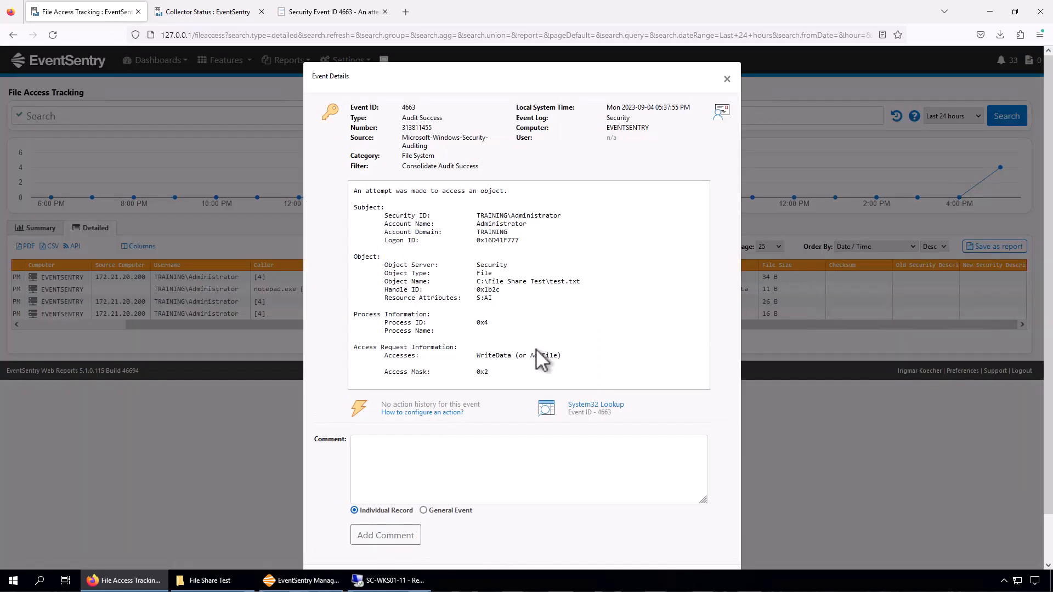
pyautogui.click(727, 80)
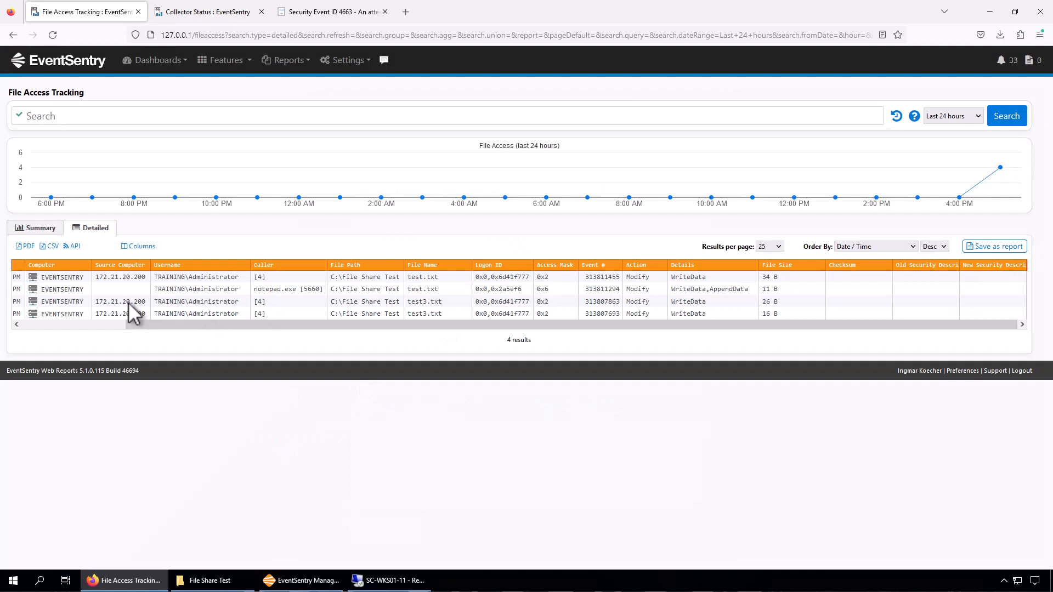
# Examine the source computer of the 05:17:10 PM test3.txt change and the Logon ID in its event details.
pyautogui.moveTo(83, 302); pyautogui.dragTo(147, 303)
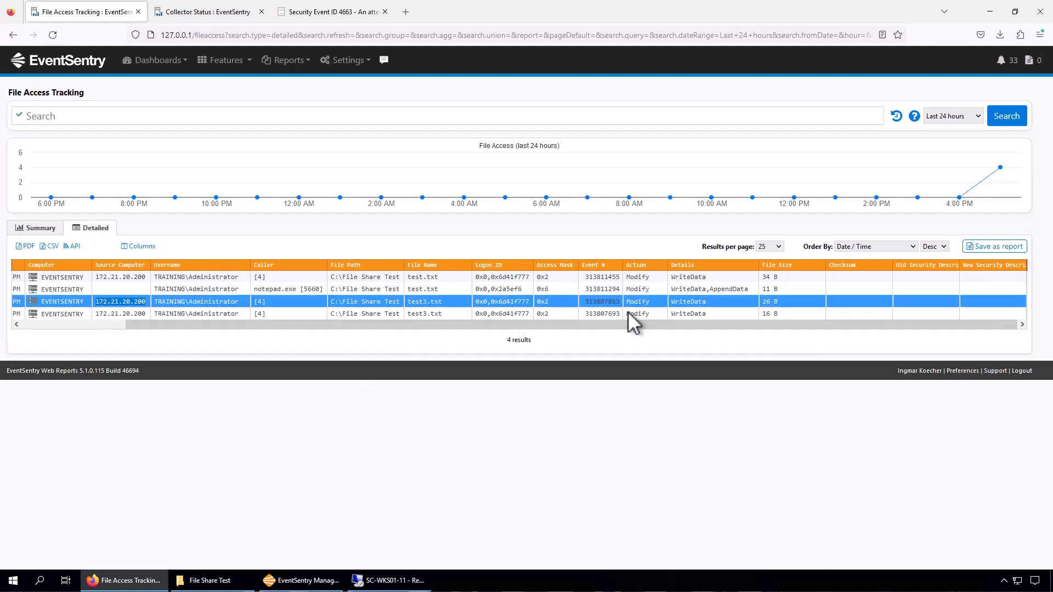
pyautogui.click(614, 305)
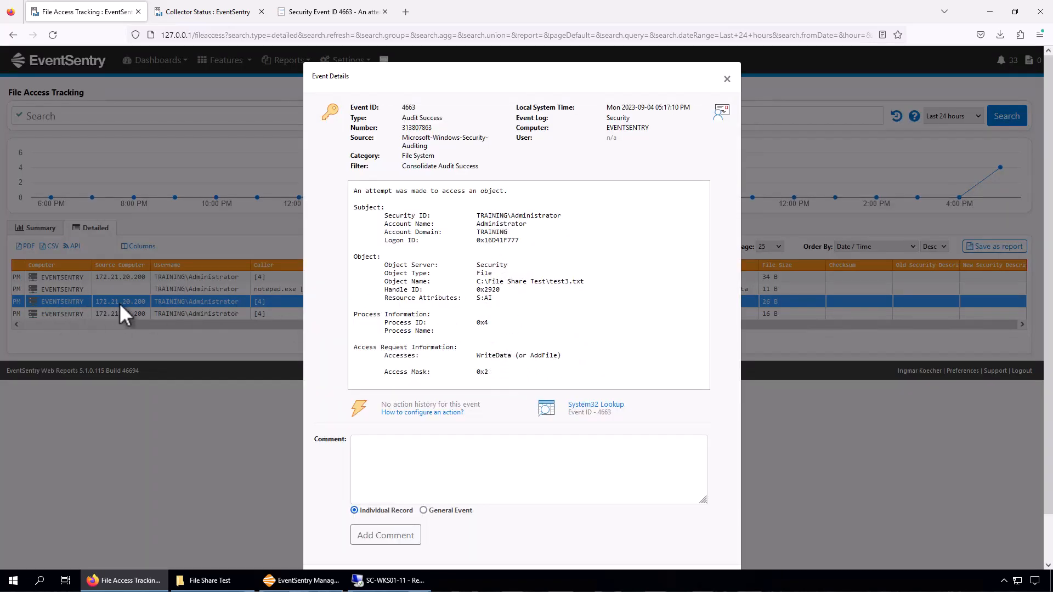
pyautogui.doubleClick(481, 241)
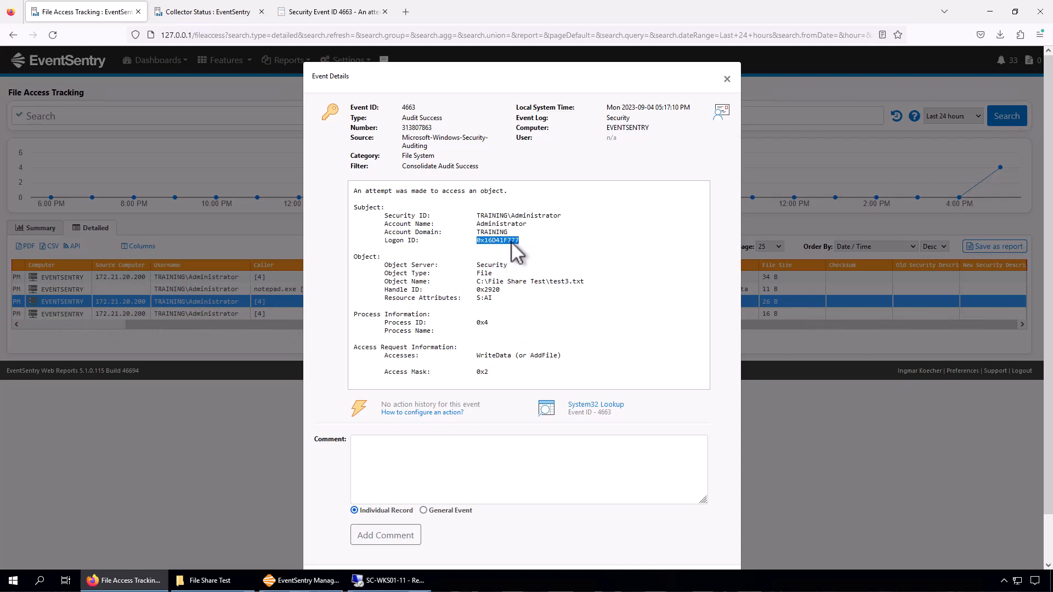
pyautogui.click(511, 243)
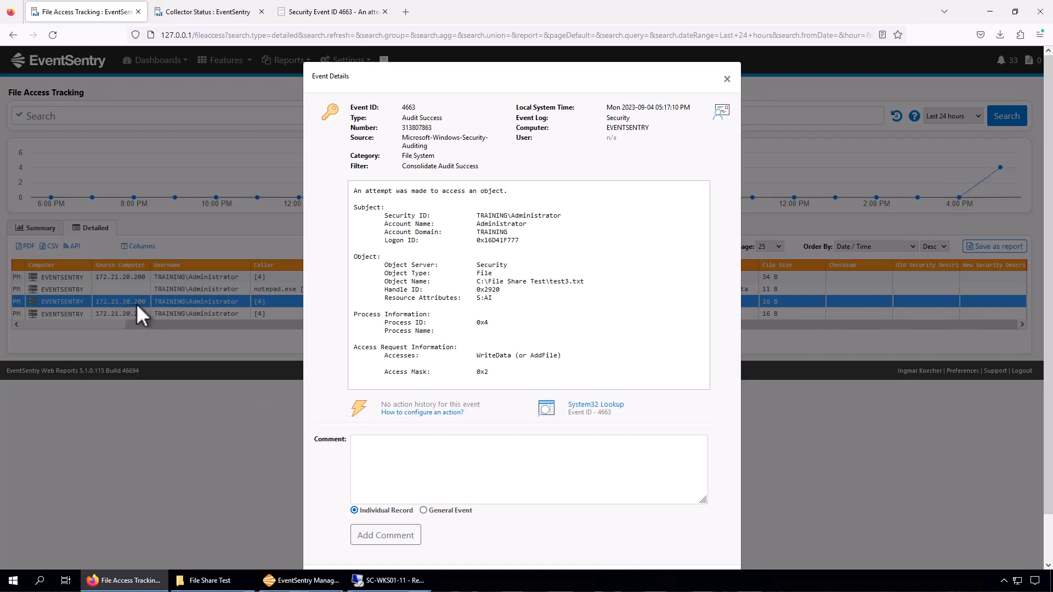
pyautogui.click(726, 79)
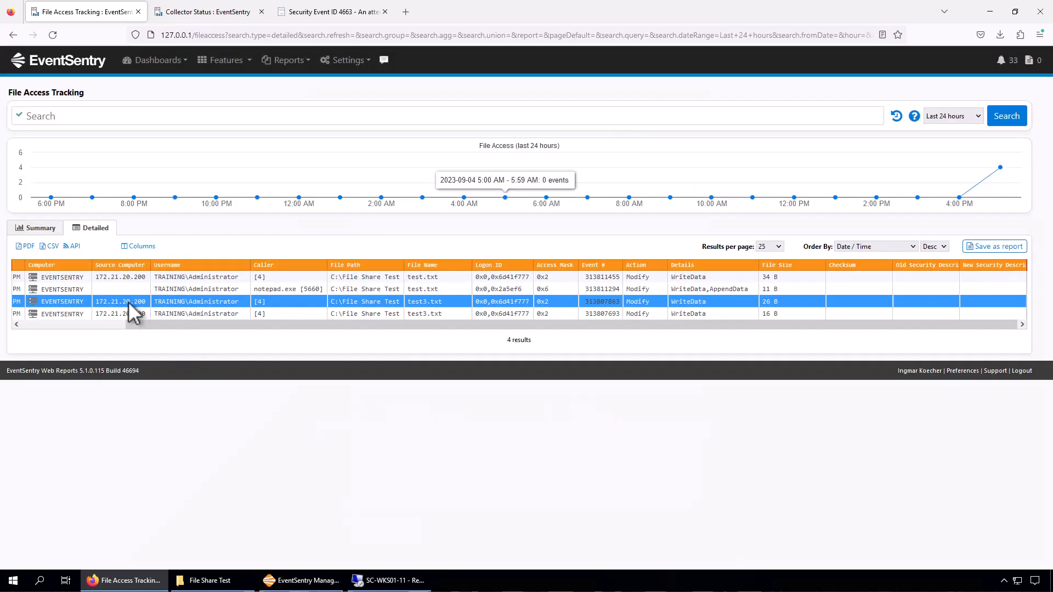